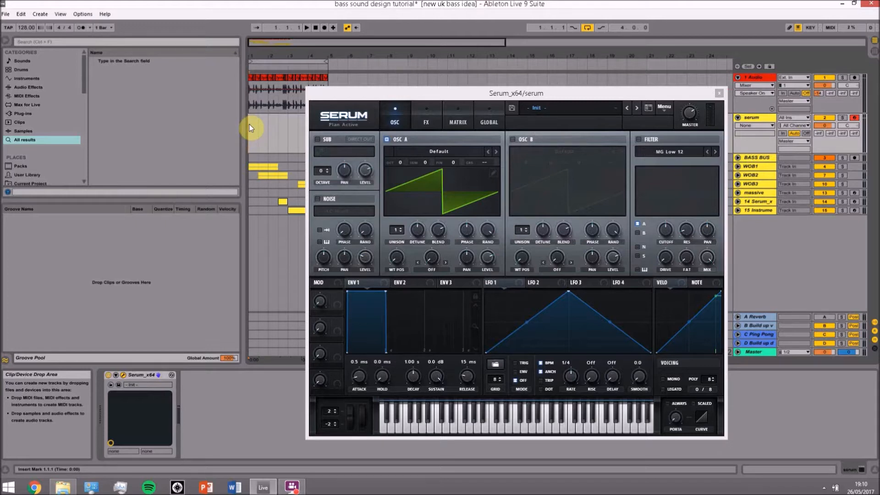
Play back the arrangement from its first bar
{"action": "key", "text": "space"}
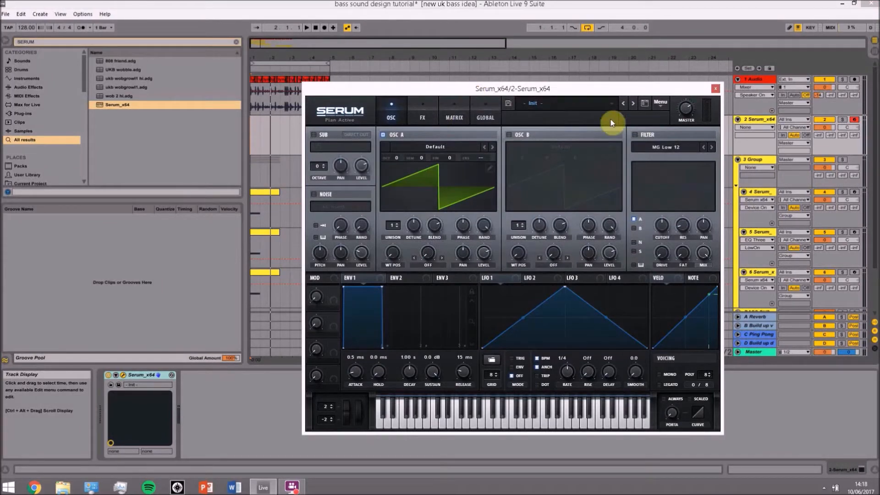
Switch Serum's voicing to mono and set the master volume to 79
{"action": "left_click", "coordinate": [669, 380]}
{"action": "left_click", "coordinate": [683, 107]}
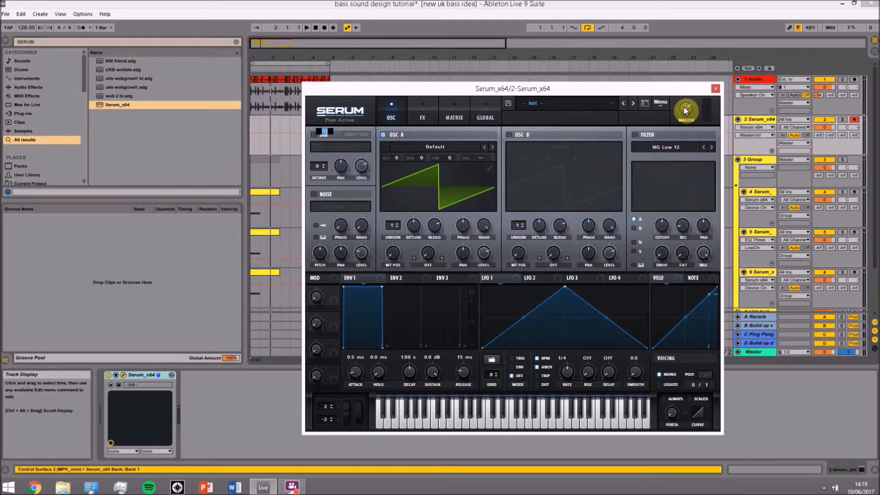
{"action": "type", "text": "79"}
{"action": "key", "text": "Return"}
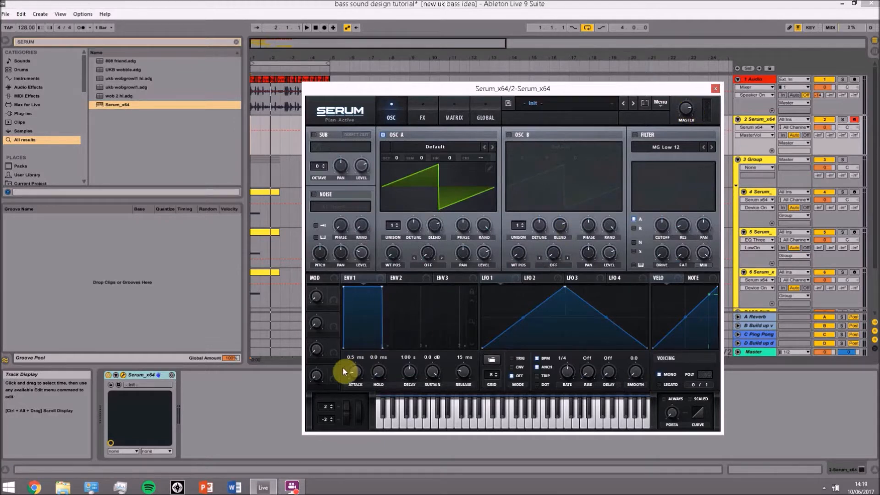
Set envelope 1's attack to 110 ms, decay to 573 ms and release to 37 ms
{"action": "double_click", "coordinate": [356, 354]}
{"action": "type", "text": "110"}
{"action": "key", "text": "Return"}
{"action": "double_click", "coordinate": [406, 356]}
{"action": "type", "text": "573"}
{"action": "key", "text": "Return"}
{"action": "double_click", "coordinate": [465, 358]}
{"action": "type", "text": "37"}
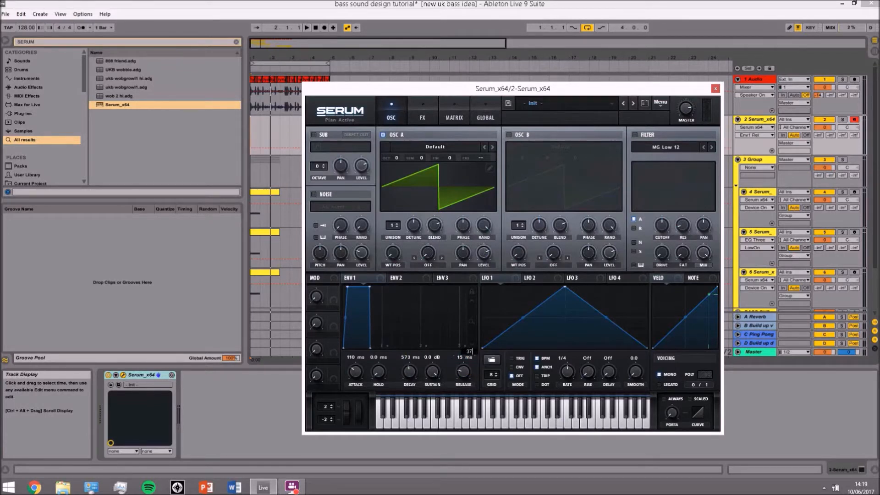
{"action": "key", "text": "Return"}
Load the WahWah vowel wavetable in oscillator A, lower it to octave -2 and show its waveform in 3D
{"action": "left_click", "coordinate": [446, 147]}
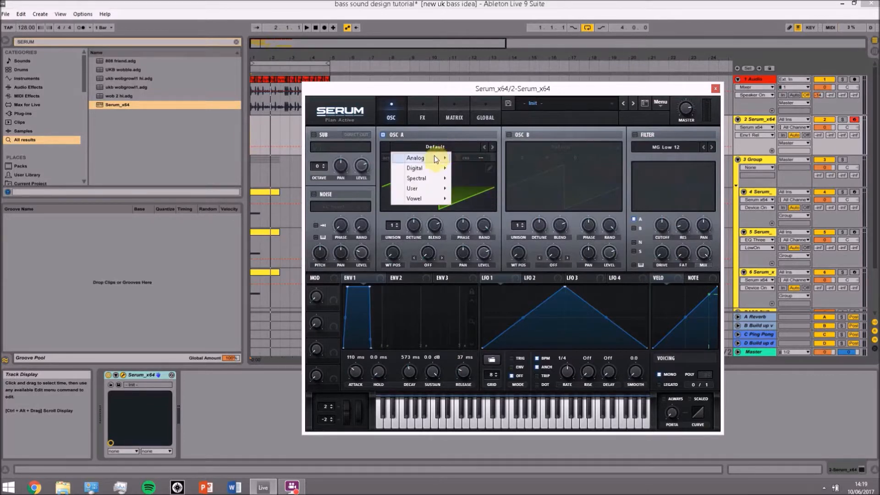
{"action": "mouse_move", "coordinate": [431, 203]}
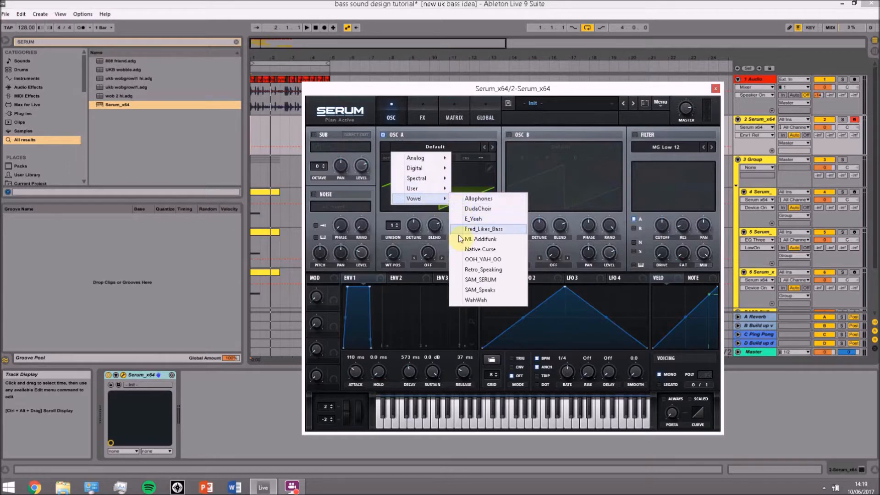
{"action": "left_click", "coordinate": [471, 301]}
{"action": "left_click_drag", "start_coordinate": [396, 157], "coordinate": [400, 181]}
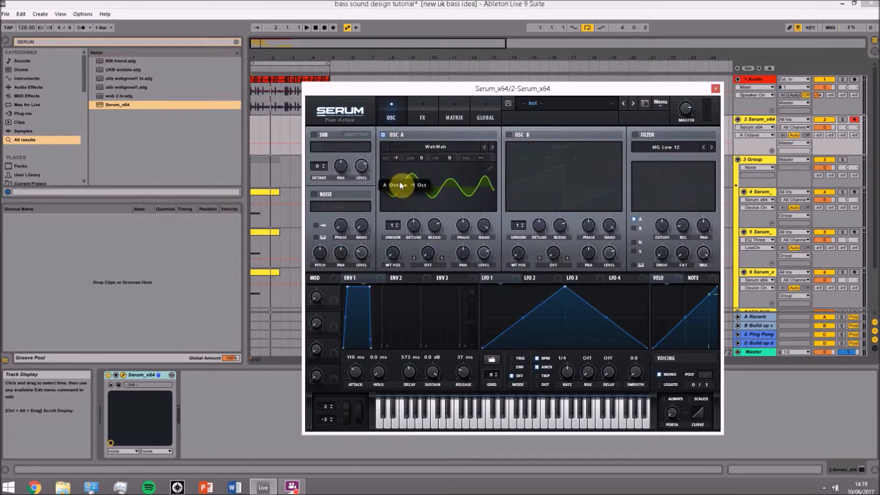
{"action": "left_click", "coordinate": [430, 183]}
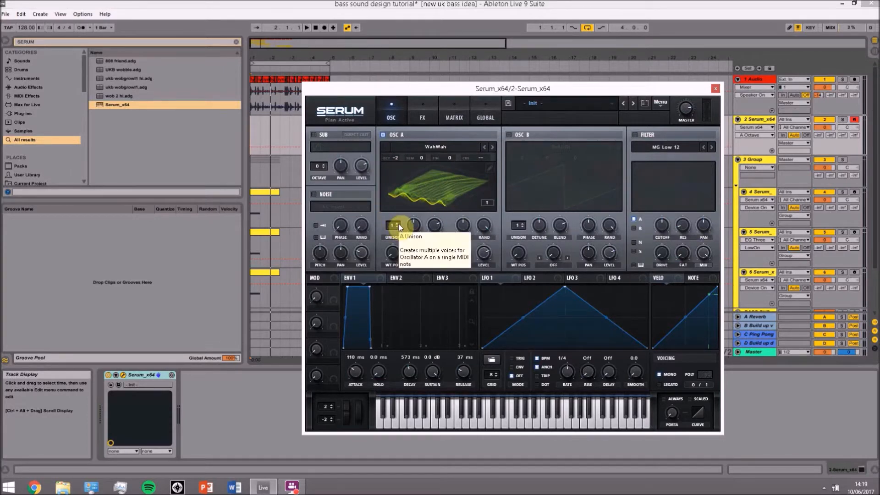
Set oscillator A's unison to 3 voices with detune 0.05 and blend 77, and check the global unison settings
{"action": "scroll", "coordinate": [398, 224], "scroll_direction": "up", "scroll_amount": 2}
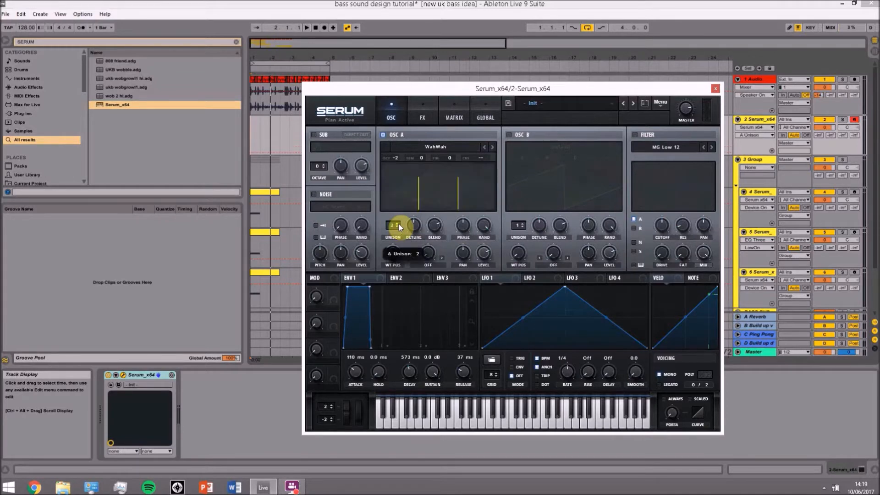
{"action": "left_click", "coordinate": [421, 221]}
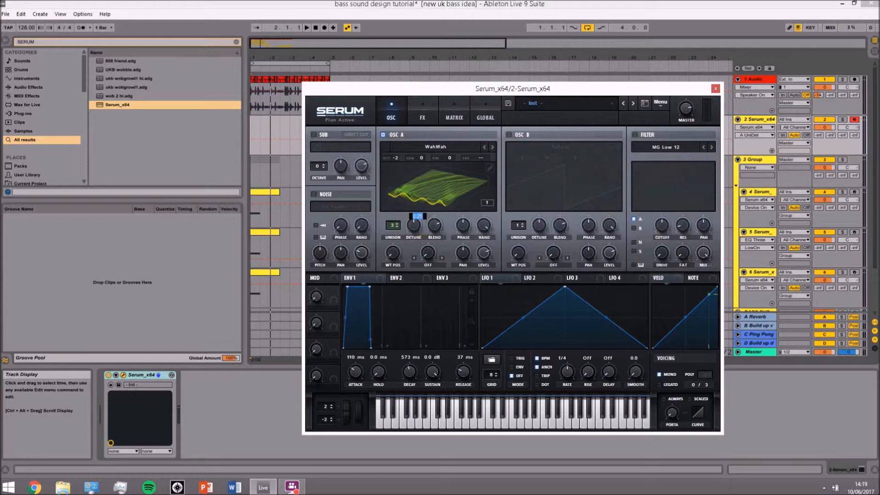
{"action": "type", "text": ".05"}
{"action": "left_click", "coordinate": [437, 227]}
{"action": "type", "text": "77"}
{"action": "left_click", "coordinate": [480, 115]}
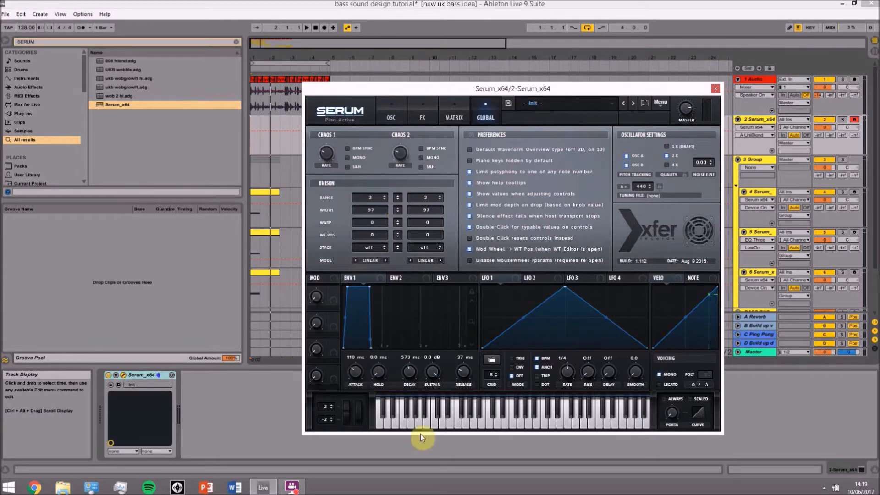
{"action": "left_click", "coordinate": [391, 114]}
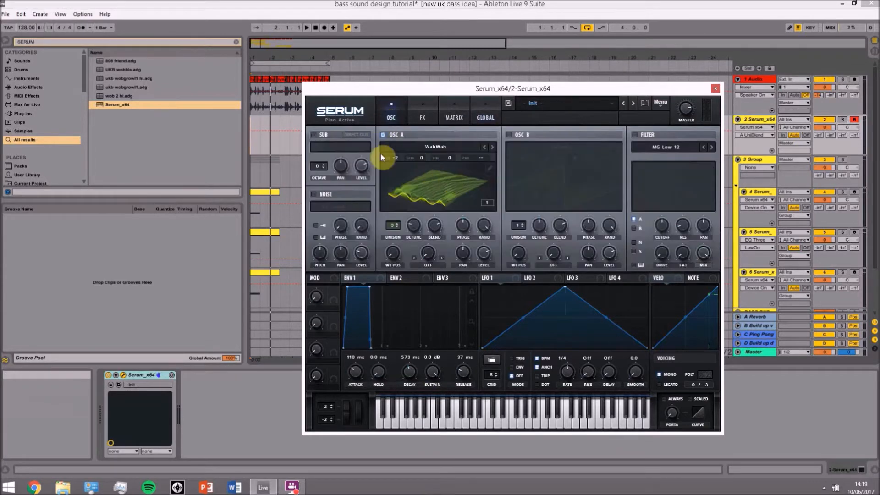
Lower oscillator A's phase and random phase, and set its wavetable position to 256
{"action": "left_click", "coordinate": [466, 225]}
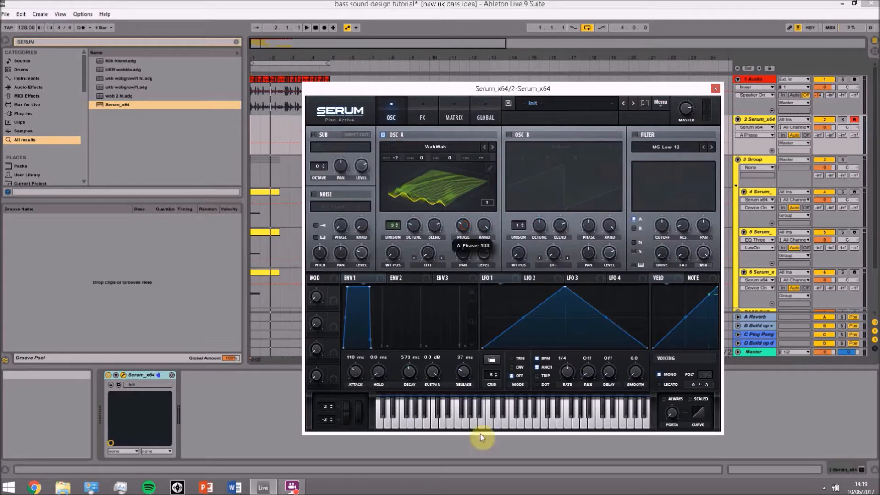
{"action": "left_click", "coordinate": [482, 225]}
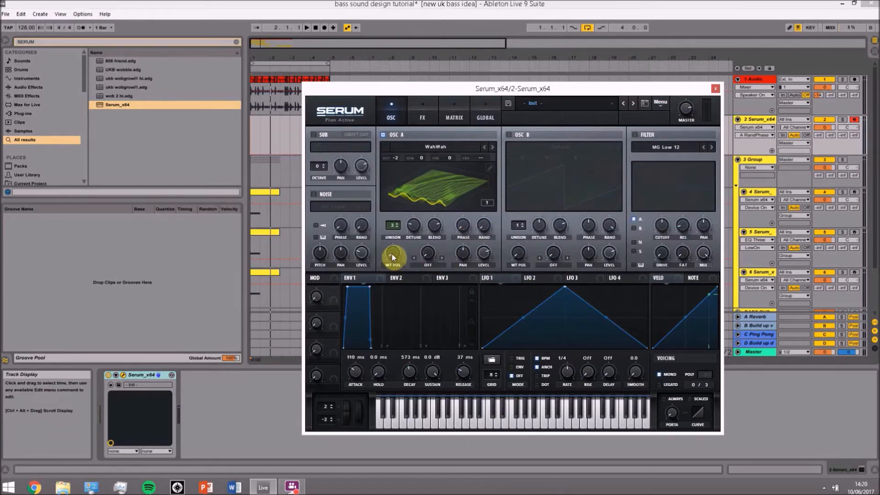
{"action": "left_click_drag", "start_coordinate": [392, 254], "coordinate": [392, 211]}
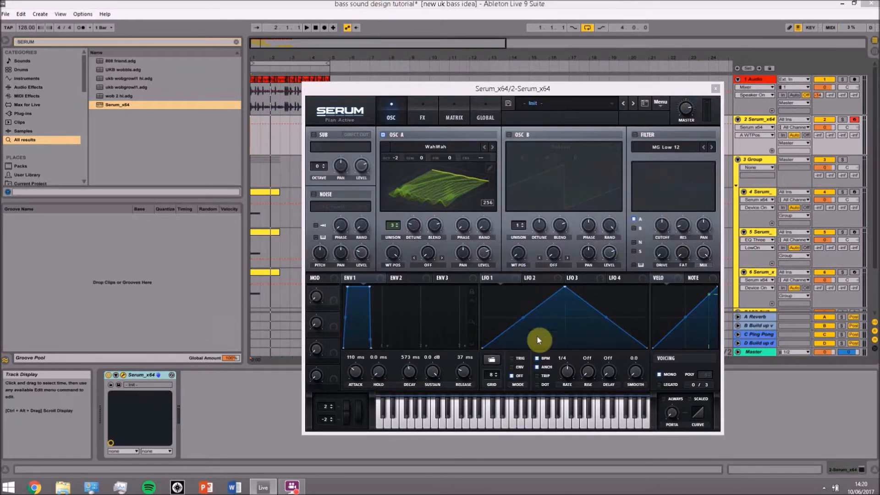
Set LFO 1's rate to 1/2 and its mode to ENV
{"action": "left_click", "coordinate": [568, 372]}
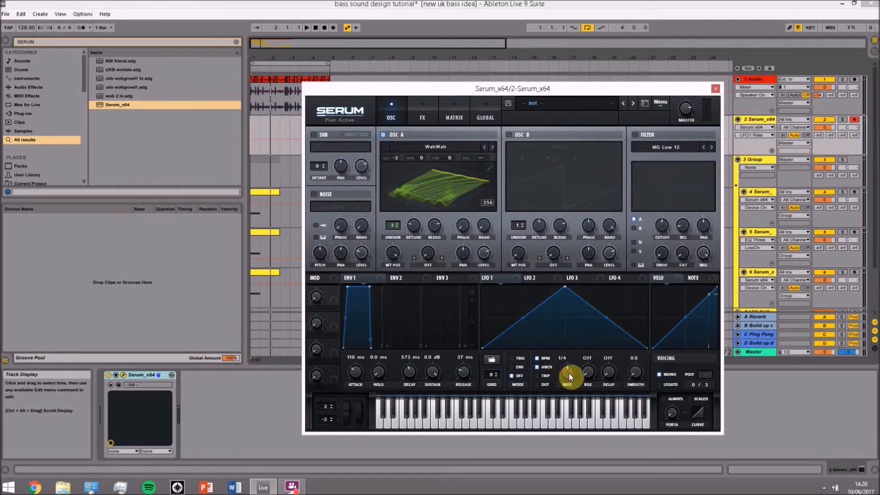
{"action": "left_click_drag", "start_coordinate": [568, 373], "coordinate": [570, 383]}
{"action": "left_click", "coordinate": [513, 366]}
Assign LFO 1 to oscillator A's wavetable position and fine-tune the negative modulation amount in the matrix
{"action": "left_click_drag", "start_coordinate": [518, 278], "coordinate": [387, 269]}
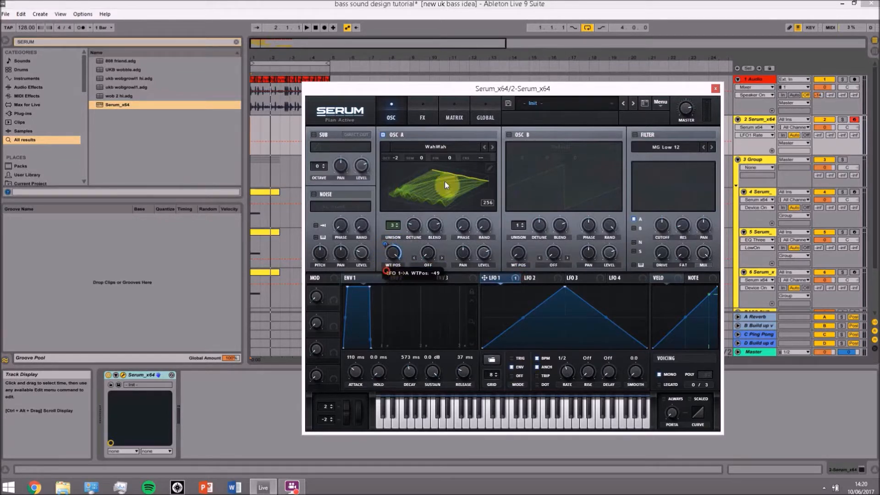
{"action": "left_click", "coordinate": [422, 117]}
{"action": "left_click", "coordinate": [446, 114]}
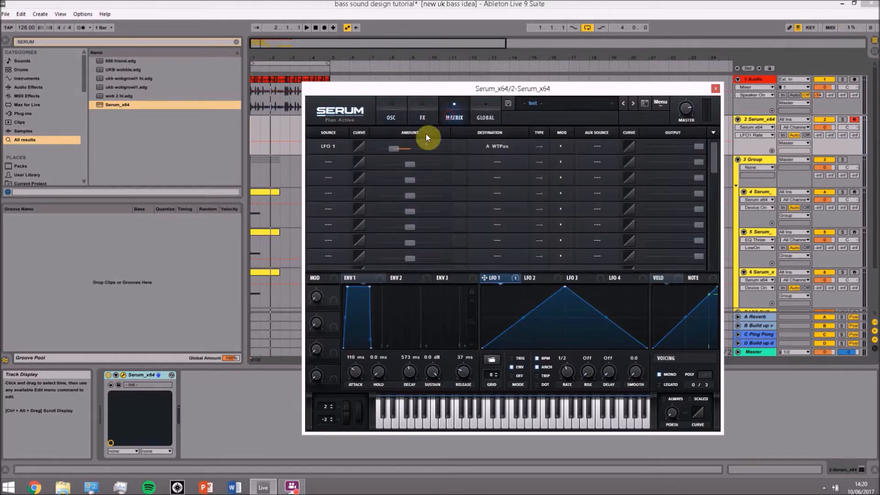
{"action": "left_click", "coordinate": [408, 146]}
{"action": "left_click", "coordinate": [390, 116]}
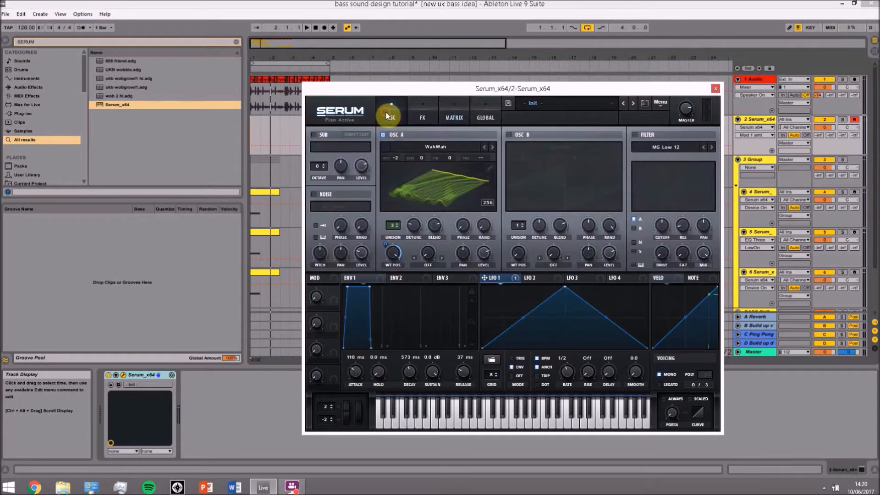
Enable oscillator B with the analog Basic Shapes wavetable and move its wavetable position to the square wave
{"action": "left_click", "coordinate": [515, 135]}
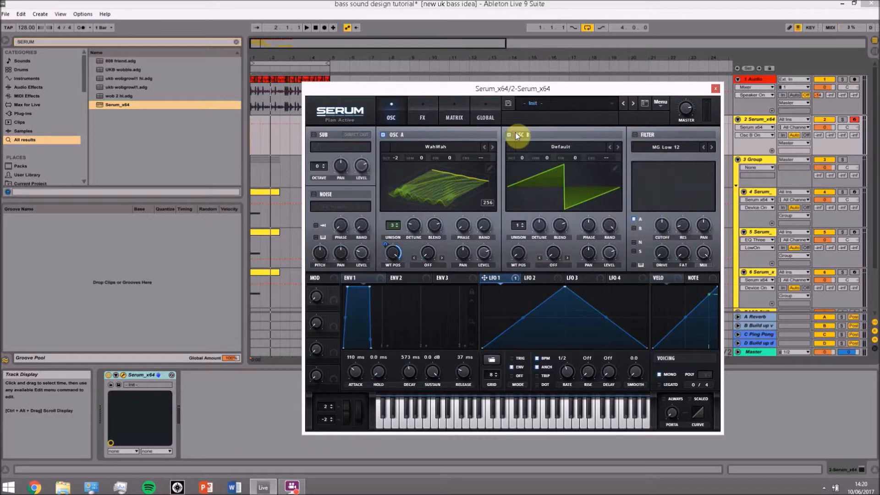
{"action": "left_click", "coordinate": [555, 147]}
{"action": "mouse_move", "coordinate": [544, 157]}
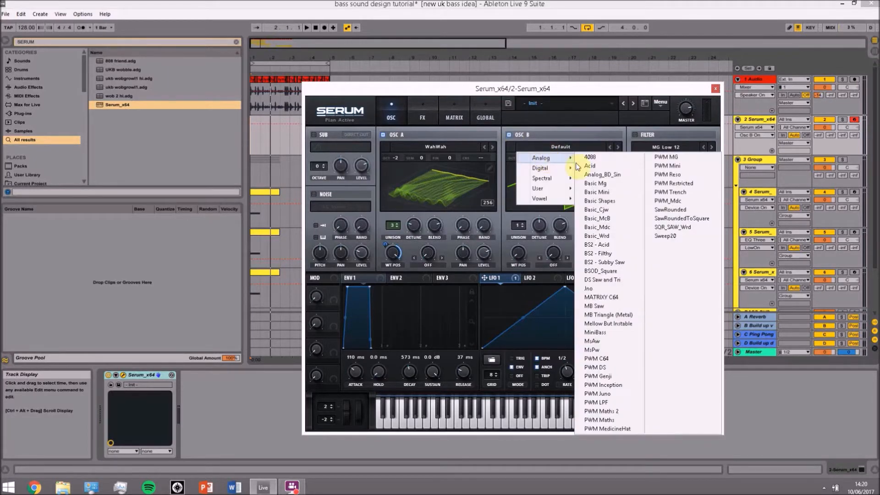
{"action": "left_click", "coordinate": [600, 203]}
{"action": "left_click_drag", "start_coordinate": [518, 252], "coordinate": [516, 175]}
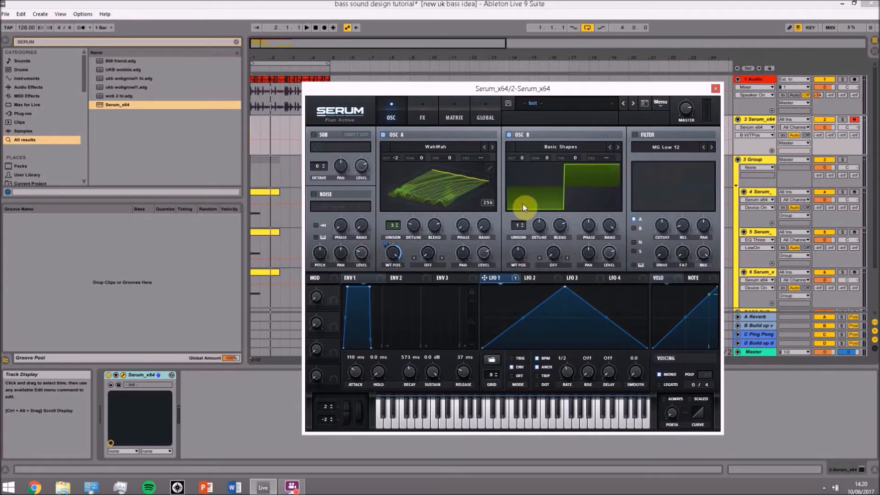
Adjust oscillator B's phase and random phase, raise it to octave +1 and lower its level
{"action": "left_click", "coordinate": [589, 225]}
{"action": "left_click", "coordinate": [609, 225]}
{"action": "left_click_drag", "start_coordinate": [522, 158], "coordinate": [524, 152]}
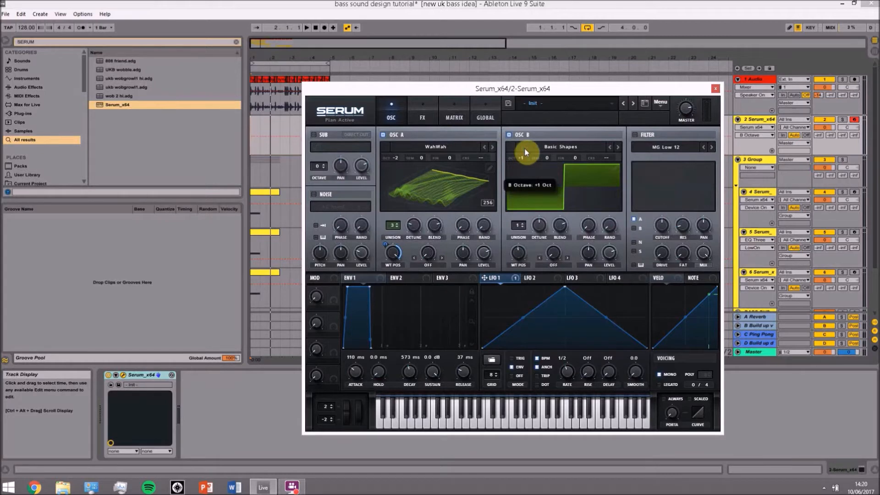
{"action": "left_click", "coordinate": [611, 252]}
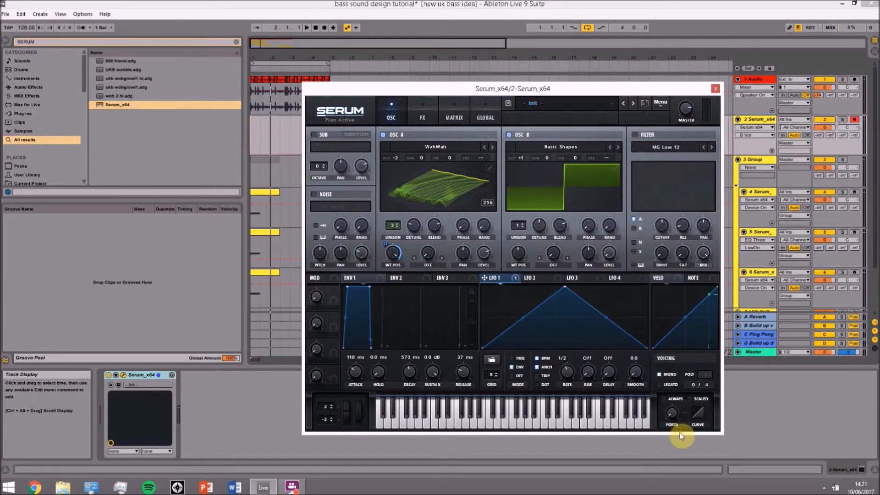
Set oscillator A's warp mode to FM (from B) and adjust the FM amount
{"action": "left_click", "coordinate": [427, 263]}
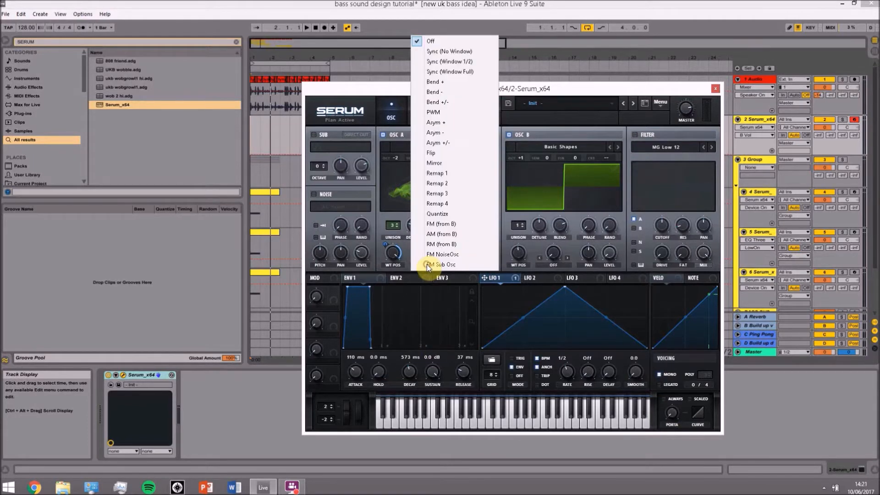
{"action": "left_click", "coordinate": [441, 223]}
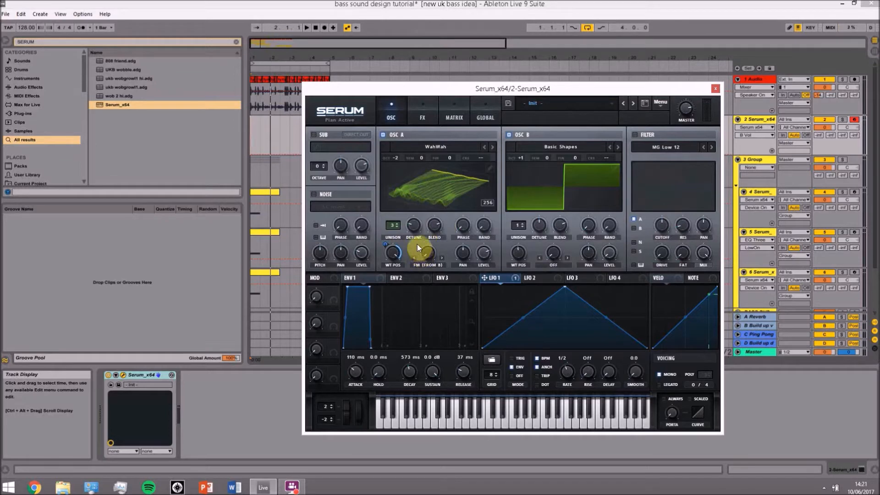
{"action": "double_click", "coordinate": [433, 254]}
Enable the MG Low 12 filter, set its resonance to 0% and lower its cutoff
{"action": "left_click", "coordinate": [651, 136]}
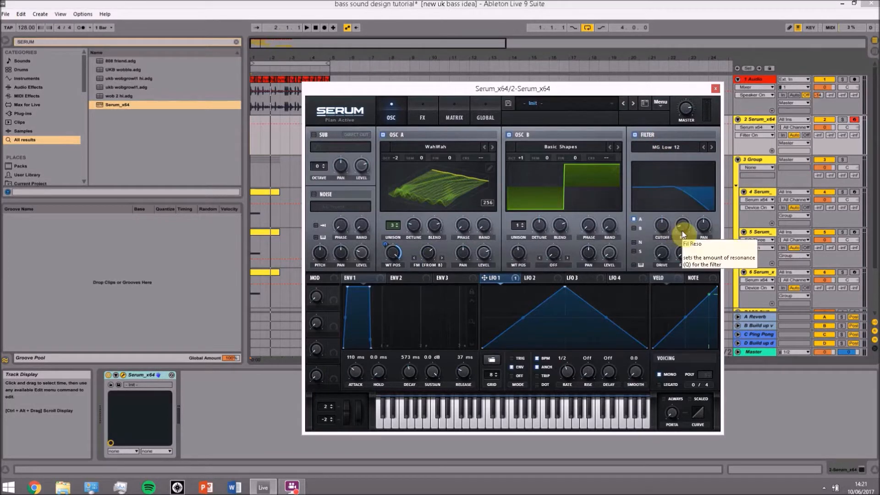
{"action": "left_click", "coordinate": [681, 230]}
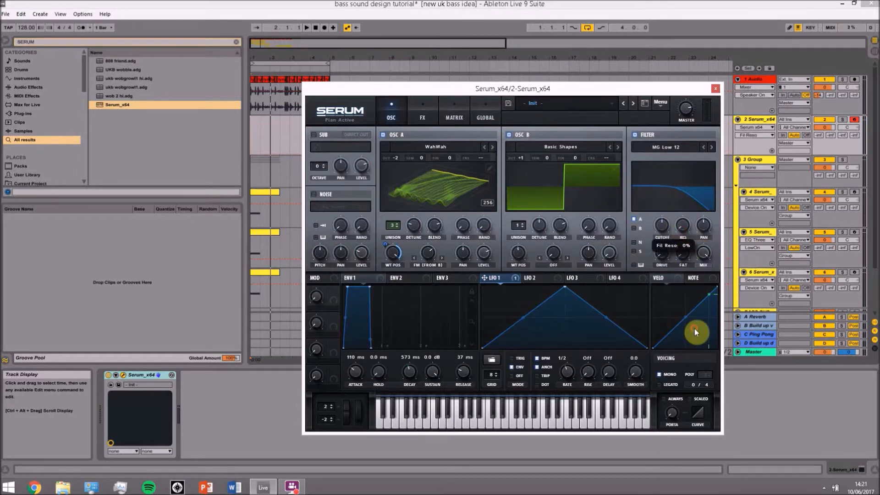
{"action": "left_click", "coordinate": [661, 225]}
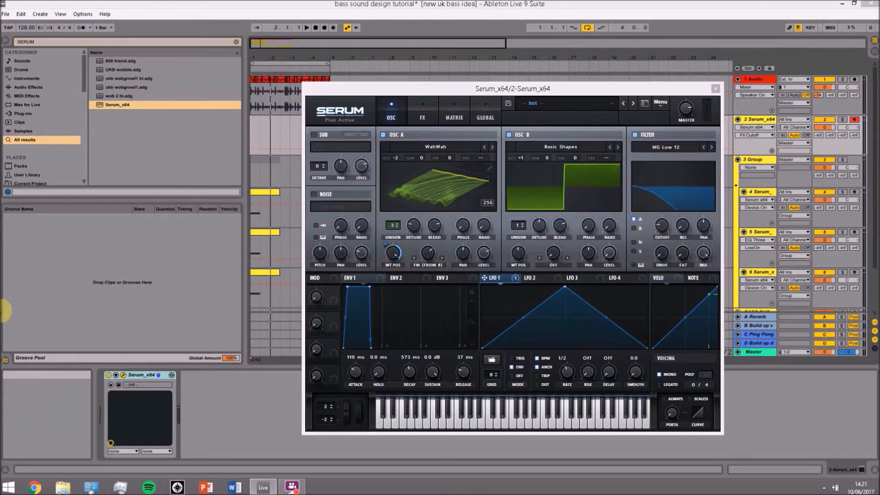
Assign LFO 1 to the filter cutoff with a modulation amount of 20, and set LFO 1's rate to 1/4
{"action": "left_click", "coordinate": [516, 279]}
{"action": "left_click_drag", "start_coordinate": [666, 224], "coordinate": [654, 219]}
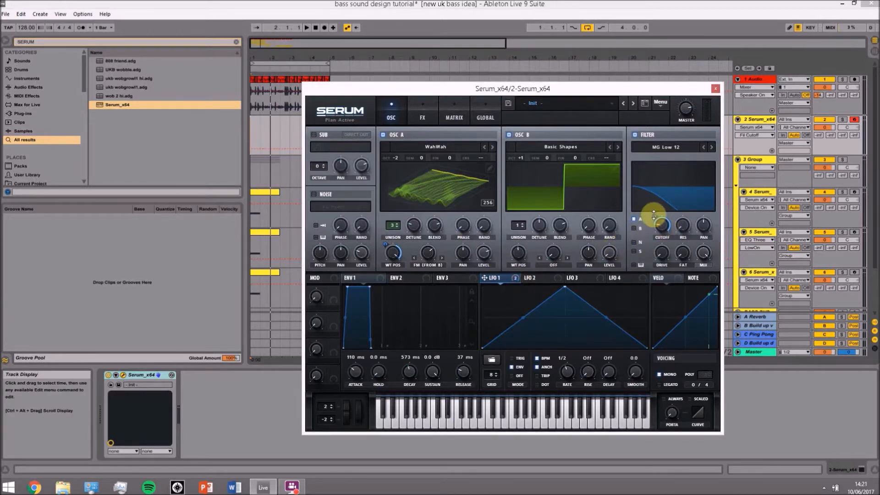
{"action": "left_click", "coordinate": [454, 116]}
{"action": "double_click", "coordinate": [418, 161]}
{"action": "type", "text": "2"}
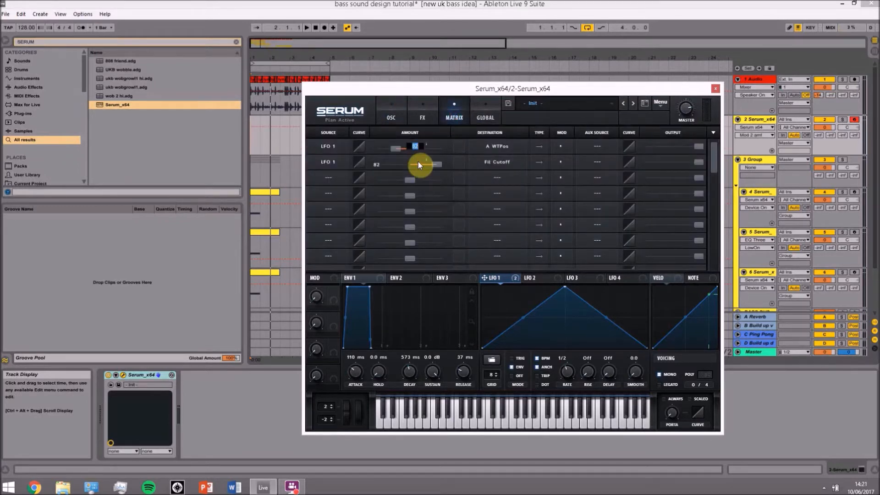
{"action": "type", "text": "0"}
{"action": "key", "text": "Return"}
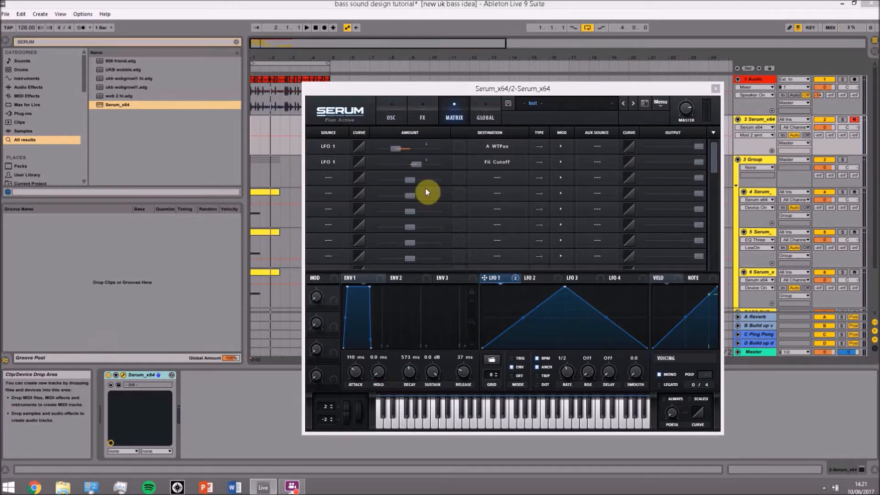
{"action": "left_click_drag", "start_coordinate": [569, 369], "coordinate": [572, 366]}
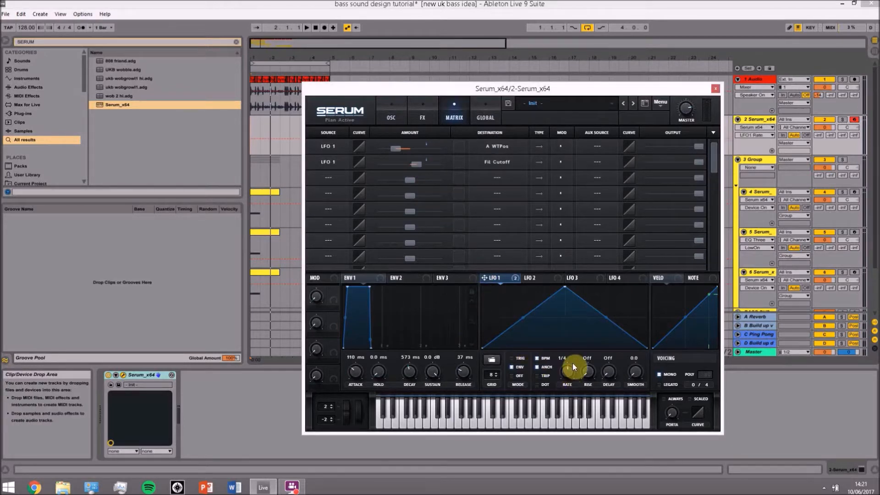
Set LFO 2's delay to 1/4 and its mode to TRIG
{"action": "left_click", "coordinate": [555, 280]}
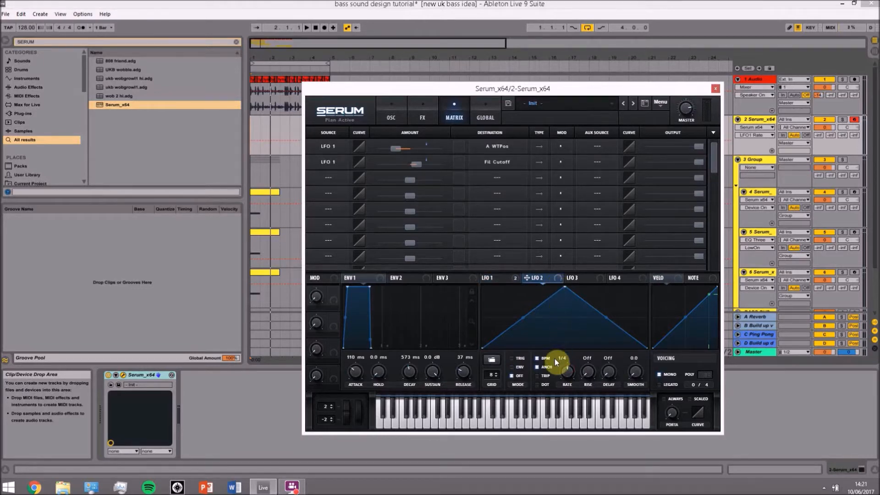
{"action": "left_click_drag", "start_coordinate": [621, 376], "coordinate": [616, 340]}
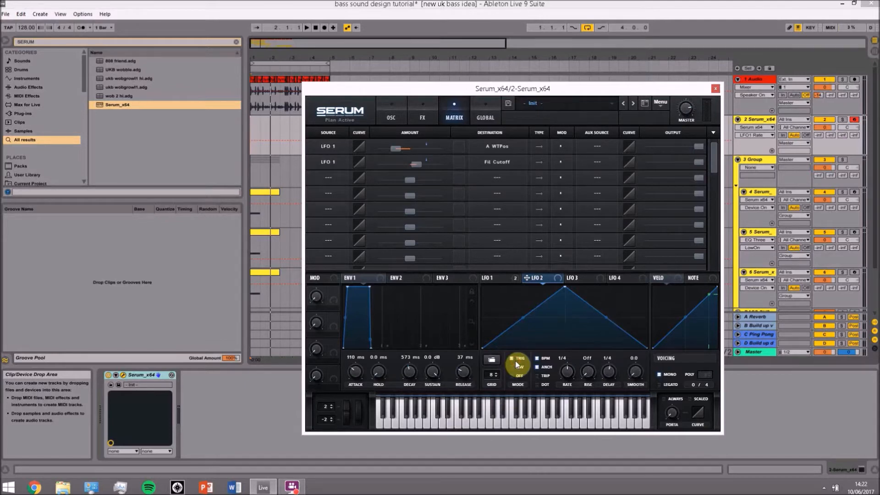
Assign LFO 2 to the filter cutoff with a modulation amount of 35
{"action": "left_click", "coordinate": [389, 109]}
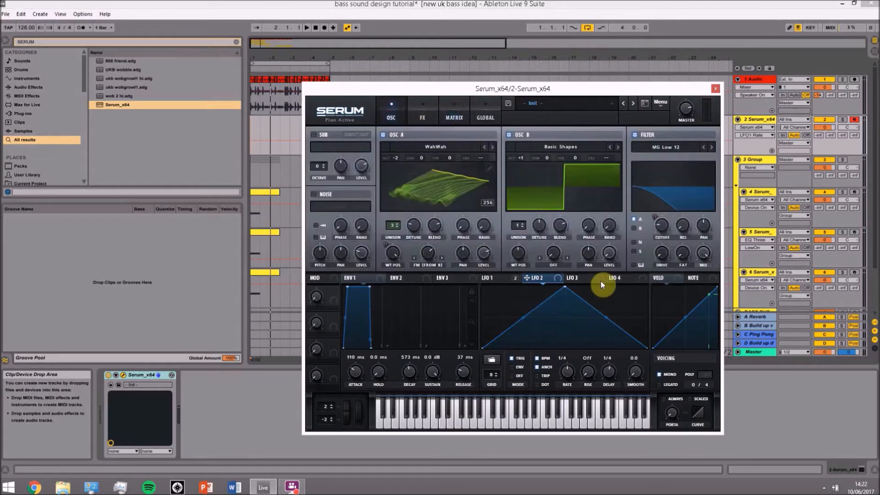
{"action": "left_click_drag", "start_coordinate": [558, 277], "coordinate": [653, 244]}
{"action": "left_click", "coordinate": [453, 118]}
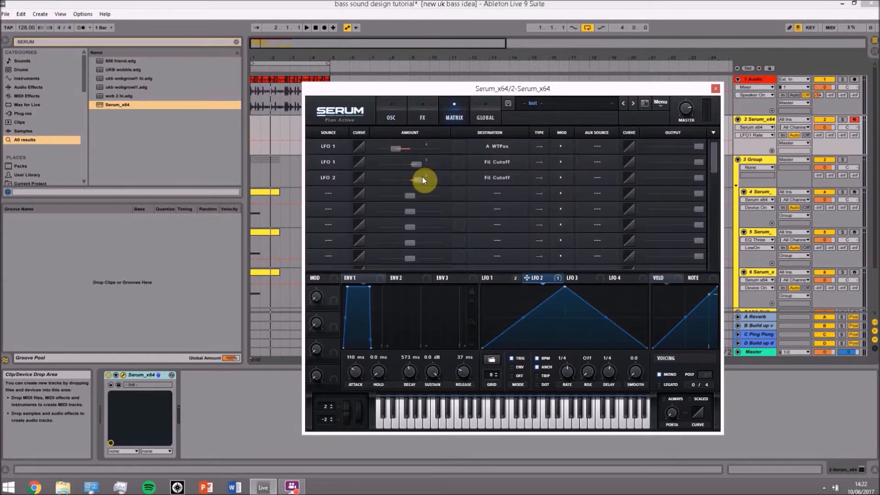
{"action": "double_click", "coordinate": [420, 179]}
{"action": "type", "text": "35"}
{"action": "key", "text": "Return"}
Set LFO 3 to ENV mode at a rate of 1/2 and reshape it into a rising ramp
{"action": "left_click", "coordinate": [403, 118]}
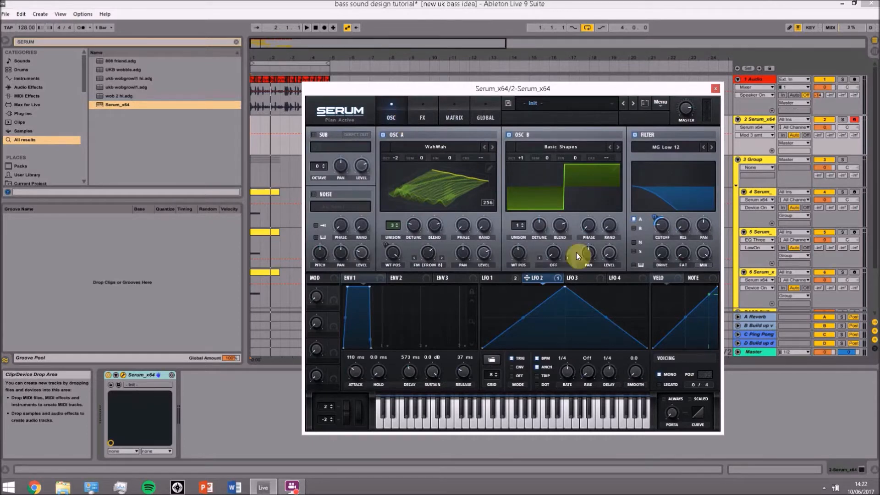
{"action": "left_click", "coordinate": [579, 277]}
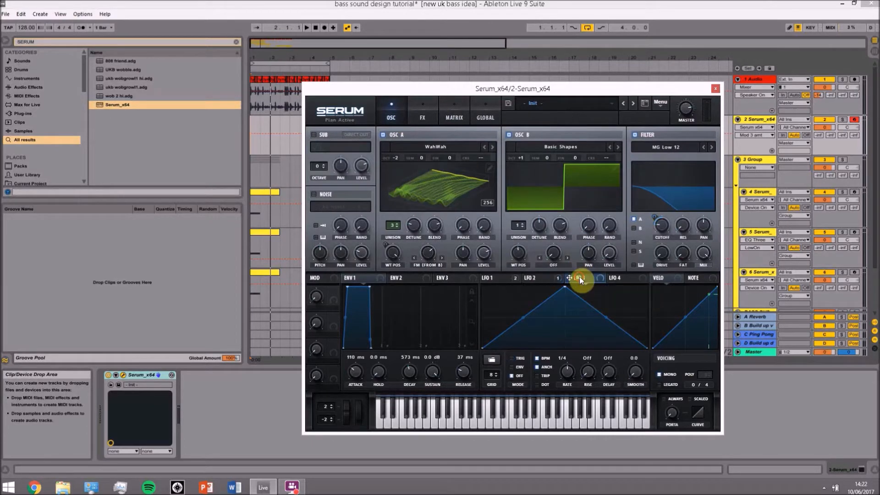
{"action": "left_click", "coordinate": [521, 367]}
{"action": "mouse_move", "coordinate": [567, 378]}
{"action": "left_mouse_down"}
{"action": "mouse_move", "coordinate": [573, 394]}
{"action": "mouse_move", "coordinate": [573, 387]}
{"action": "left_mouse_up"}
{"action": "left_click_drag", "start_coordinate": [563, 288], "coordinate": [646, 287]}
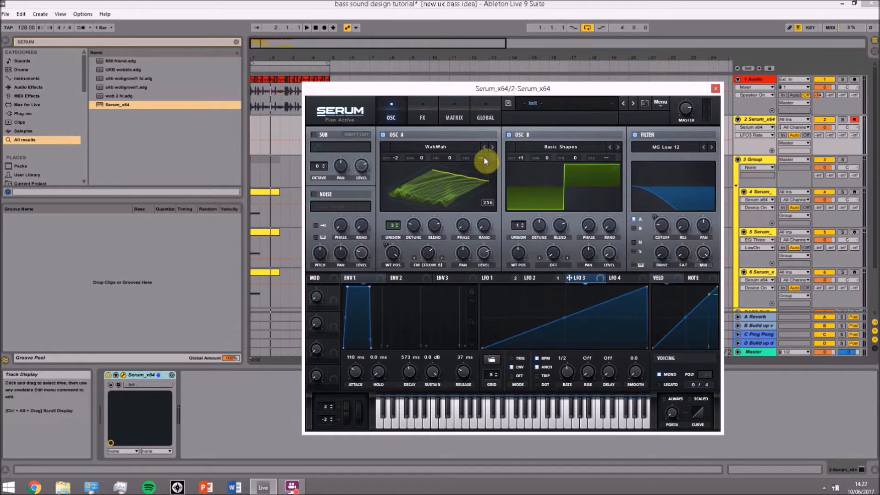
Enable the effects filter, choose the MG Low 12 type and set its cutoff to 20
{"action": "left_click", "coordinate": [422, 116]}
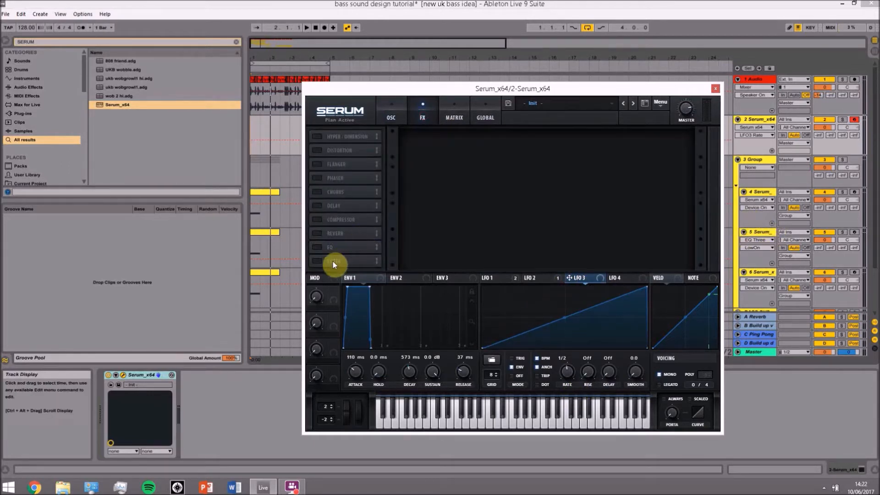
{"action": "left_click", "coordinate": [316, 261]}
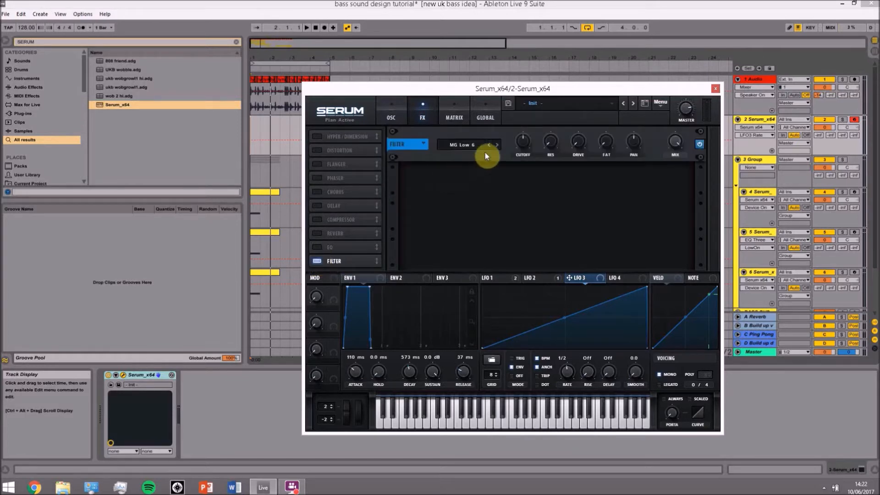
{"action": "left_click", "coordinate": [497, 145]}
{"action": "left_click", "coordinate": [522, 143]}
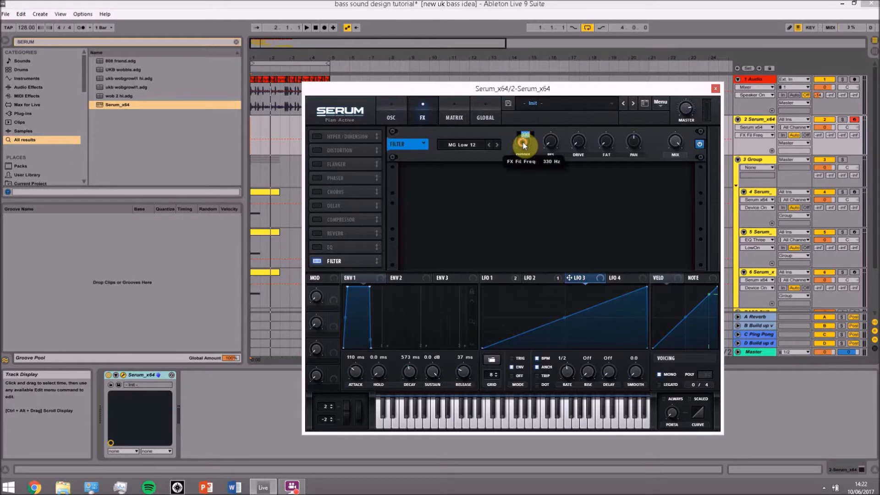
{"action": "type", "text": "20"}
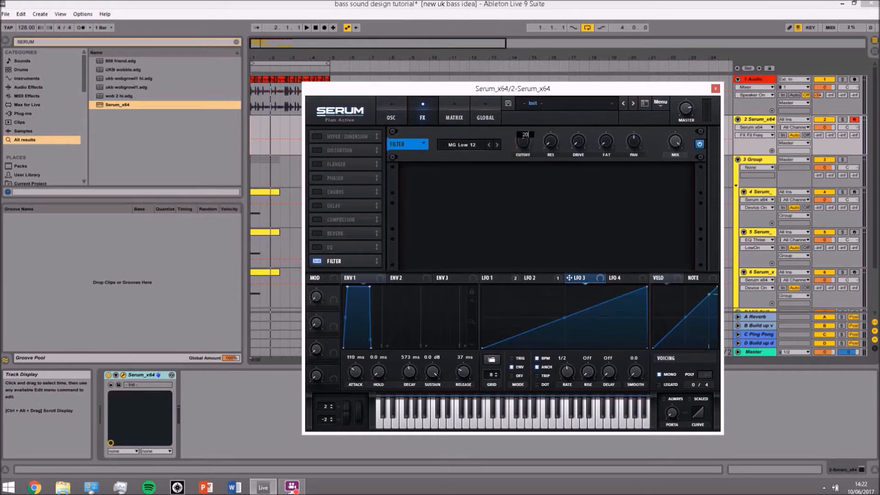
{"action": "key", "text": "Return"}
Assign LFO 3 to the effects filter's frequency with a modulation amount of 56
{"action": "left_click_drag", "start_coordinate": [595, 278], "coordinate": [518, 136]}
{"action": "left_click", "coordinate": [453, 115]}
{"action": "left_click_drag", "start_coordinate": [421, 195], "coordinate": [418, 199]}
{"action": "type", "text": "56"}
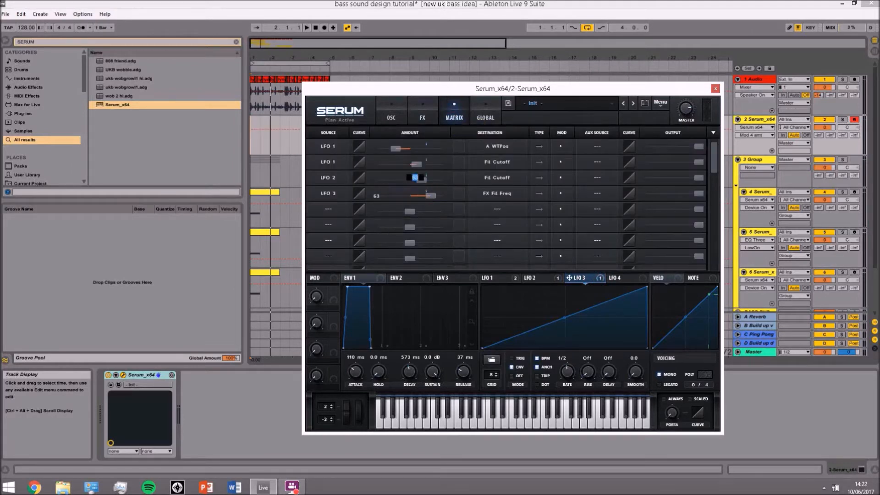
{"action": "key", "text": "Return"}
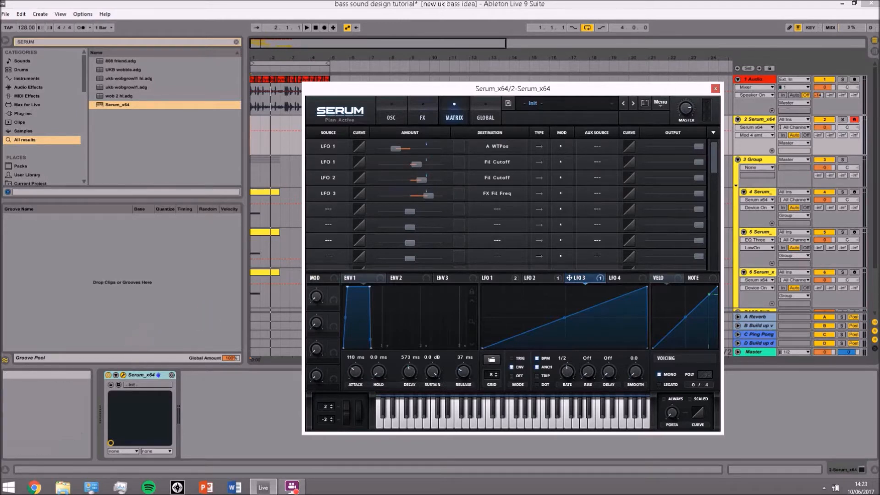
Copy the MIDI clip from the first Serum track in the existing group onto track 2 at bar 1
{"action": "left_click", "coordinate": [166, 243]}
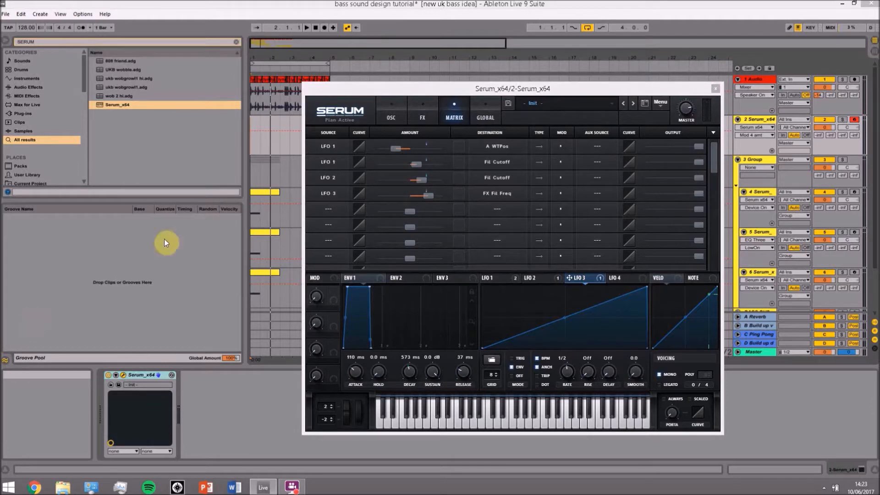
{"action": "left_click", "coordinate": [262, 196]}
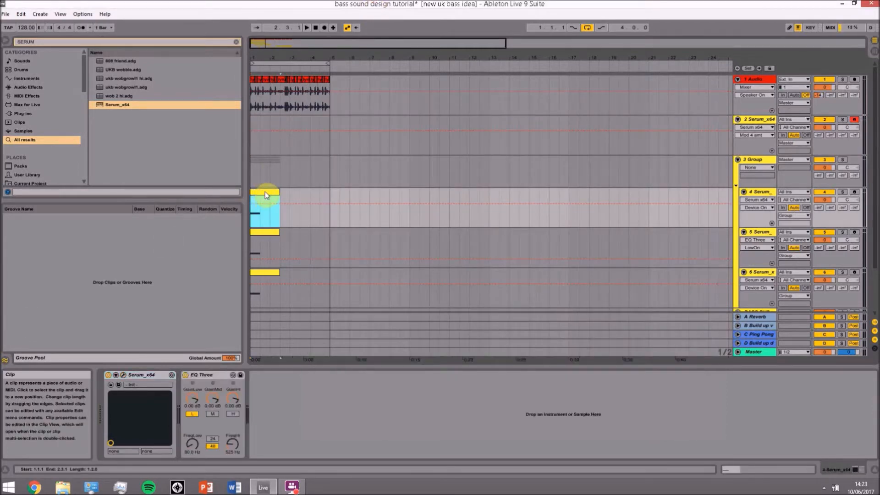
{"action": "left_click_drag", "start_coordinate": [265, 192], "coordinate": [262, 126]}
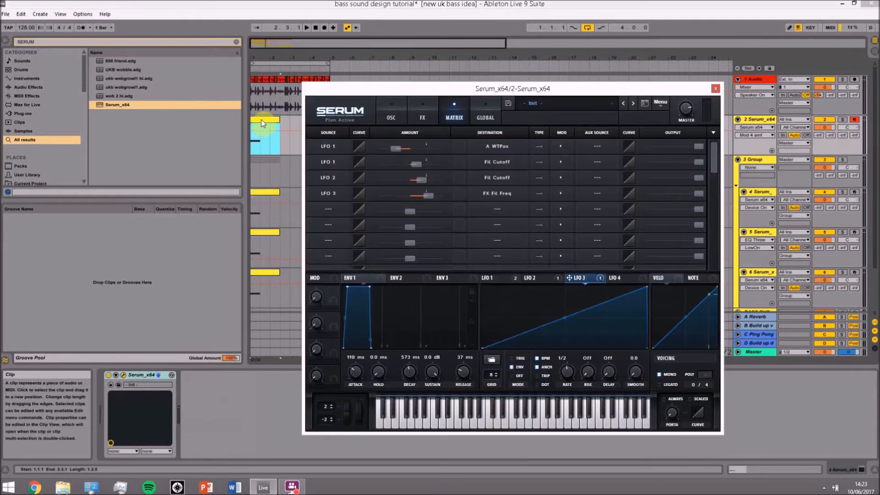
Open the copied clip's note editor, close the Serum window and check the clip's pitch bend envelope
{"action": "double_click", "coordinate": [261, 122]}
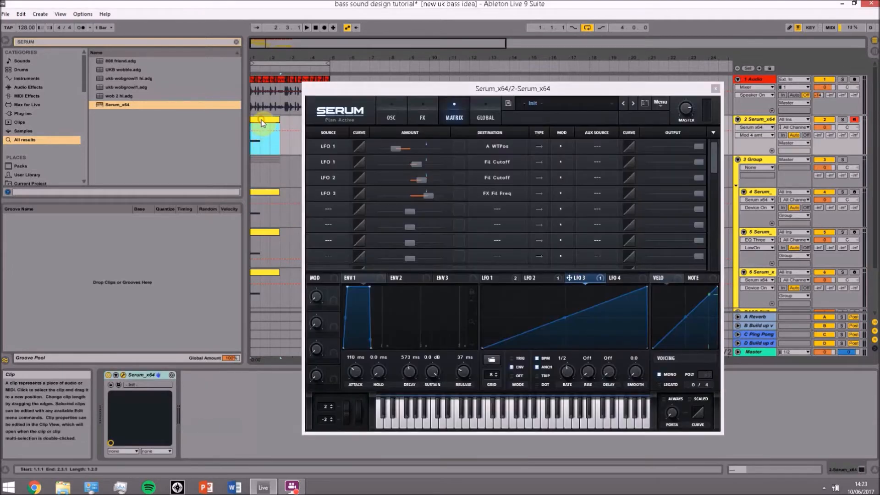
{"action": "left_click", "coordinate": [717, 90]}
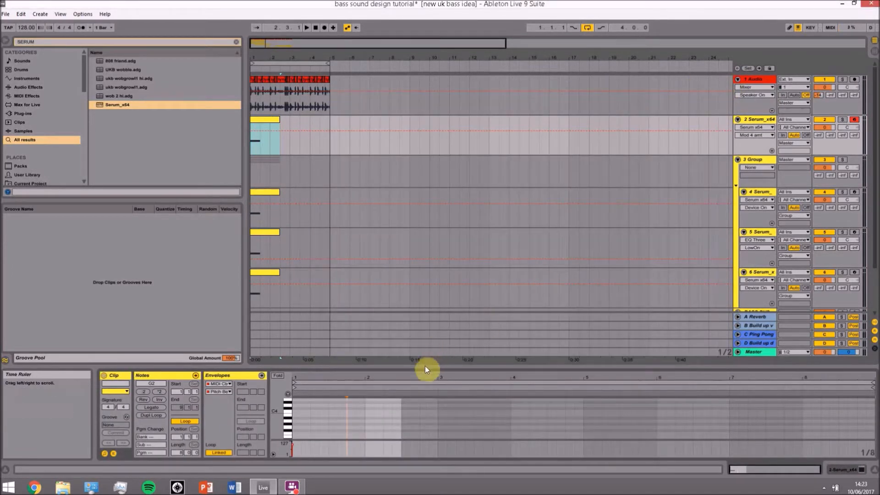
{"action": "left_click", "coordinate": [262, 375]}
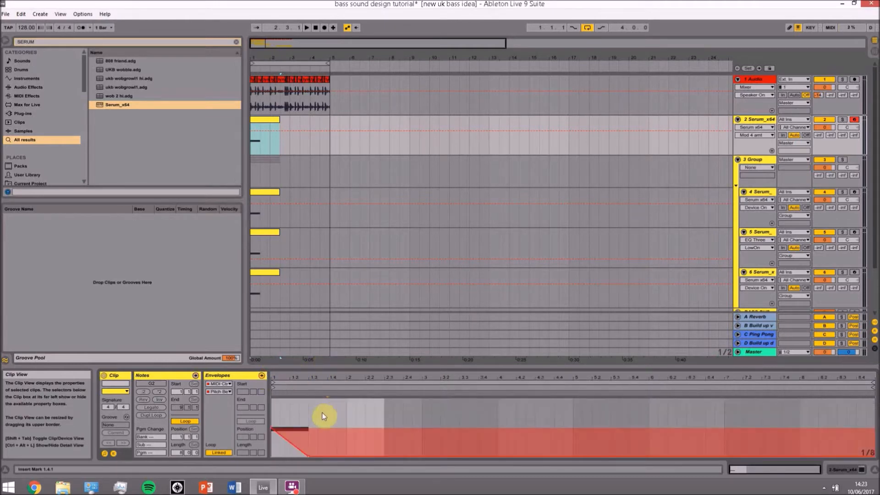
{"action": "left_click", "coordinate": [262, 375]}
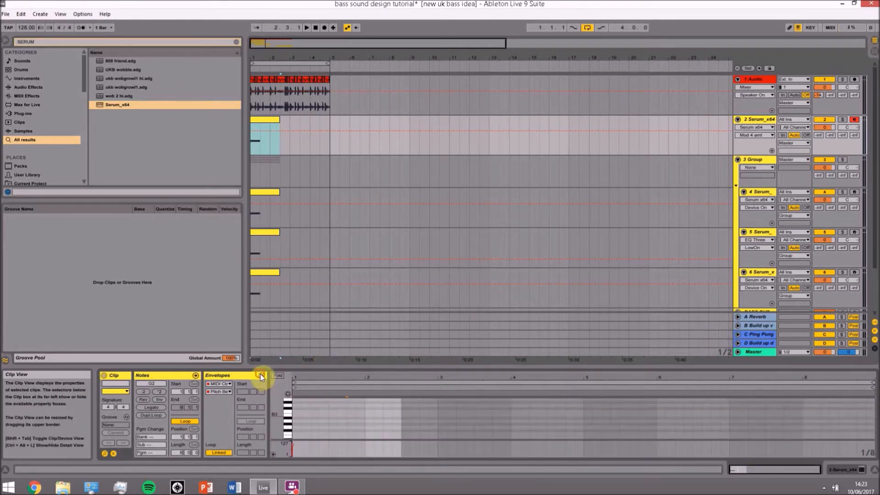
Duplicate the track 2 Serum track twice and group the three Serum tracks
{"action": "left_click", "coordinate": [762, 118]}
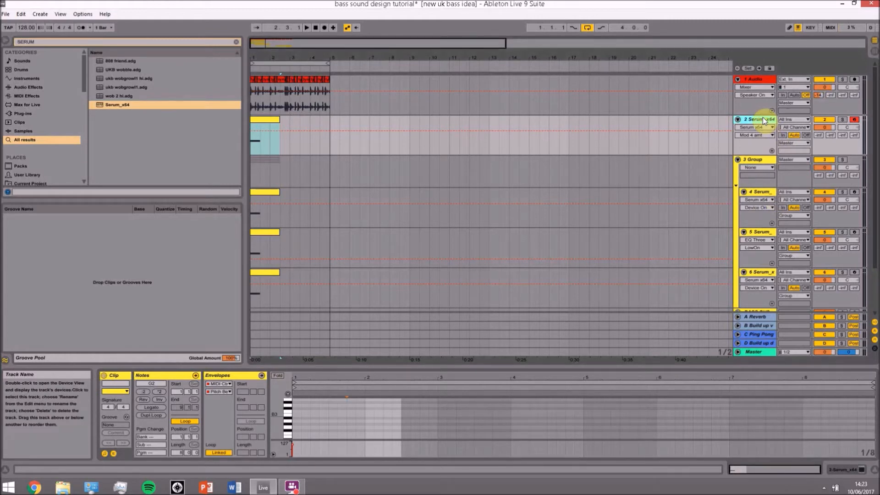
{"action": "key", "text": "ctrl+d"}
{"action": "key", "text": "ctrl+d"}
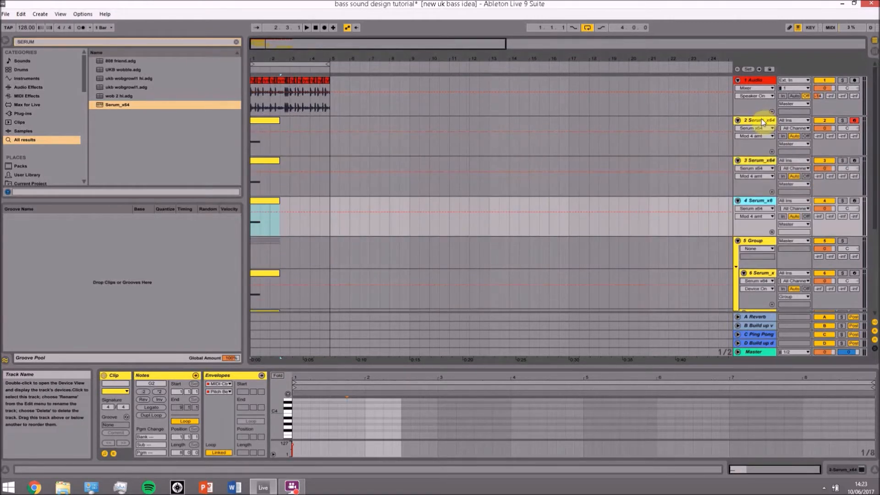
{"action": "left_click", "coordinate": [760, 119], "text": "shift"}
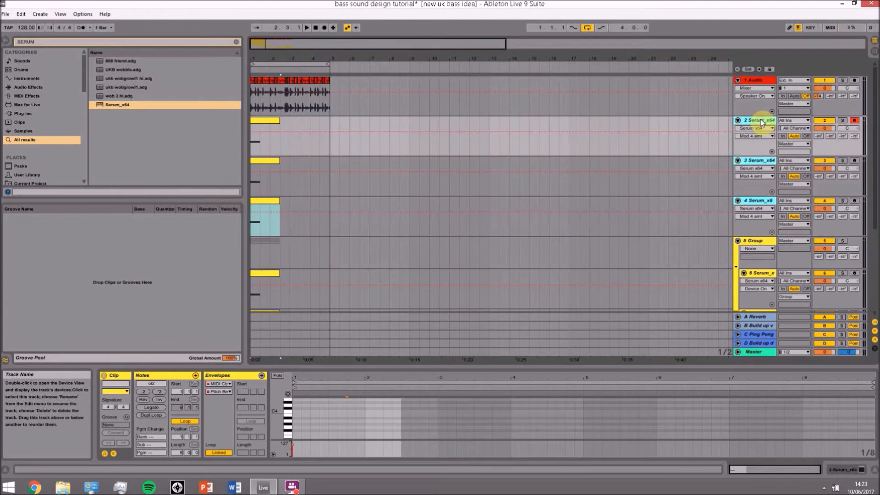
{"action": "key", "text": "ctrl+g"}
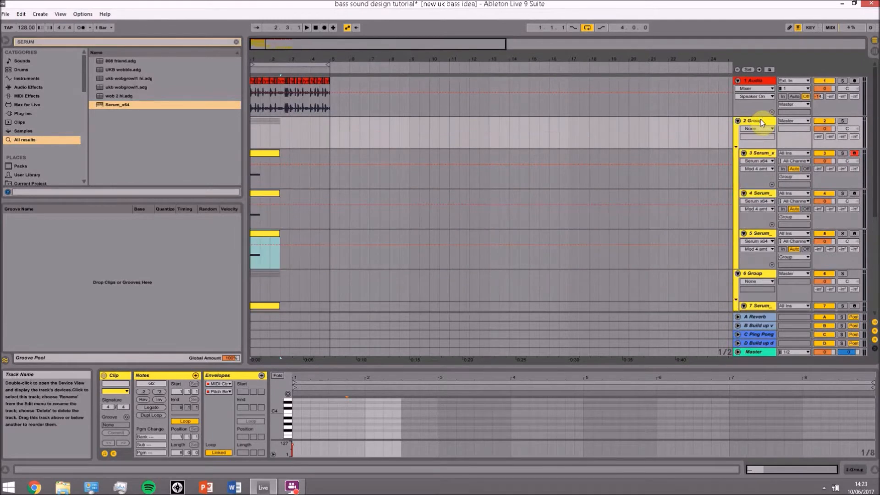
Open Serum on the new group's first track and turn off oscillator B
{"action": "left_click", "coordinate": [764, 152]}
{"action": "double_click", "coordinate": [764, 152]}
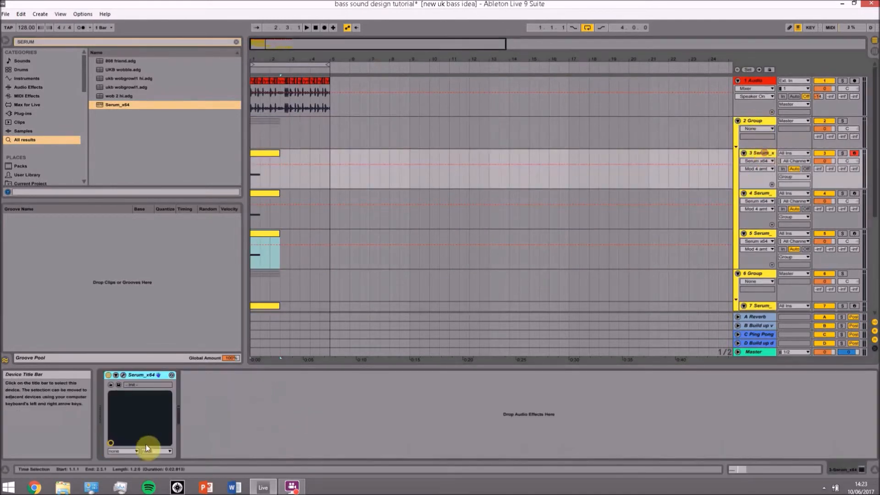
{"action": "left_click", "coordinate": [123, 375]}
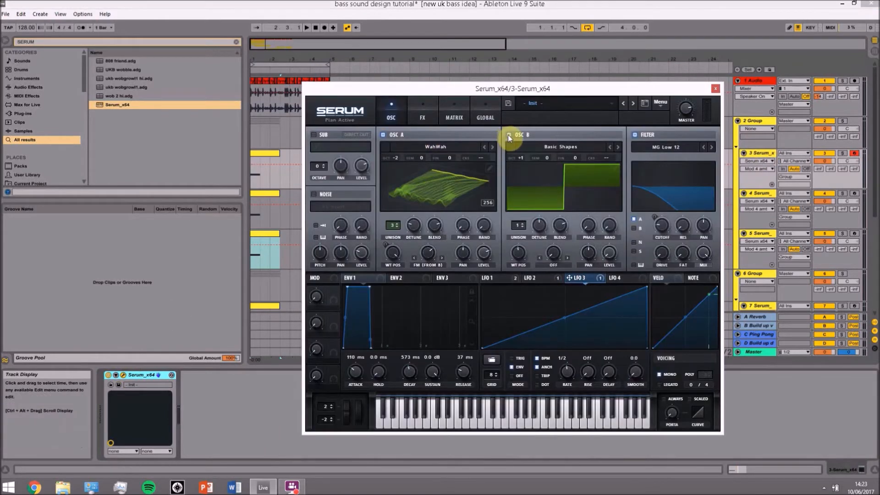
{"action": "left_click", "coordinate": [507, 135]}
Load the Basic Shapes wavetable in oscillator A, with wavetable position 1 and unison 1
{"action": "left_click", "coordinate": [460, 146]}
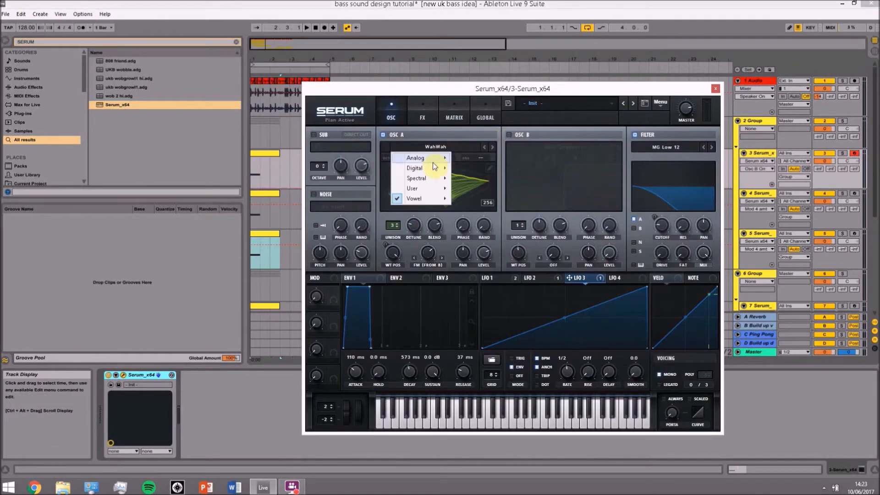
{"action": "mouse_move", "coordinate": [434, 159]}
{"action": "left_click", "coordinate": [483, 199]}
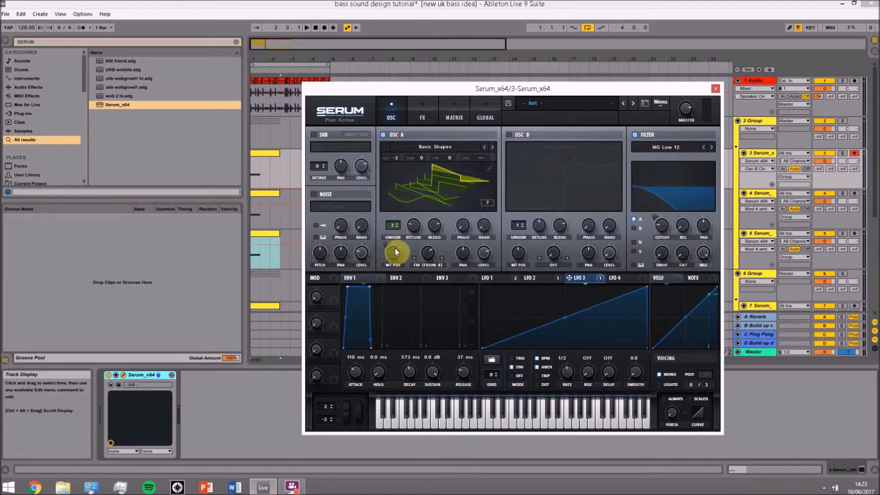
{"action": "left_click_drag", "start_coordinate": [393, 256], "coordinate": [393, 275]}
{"action": "left_click_drag", "start_coordinate": [394, 232], "coordinate": [393, 234]}
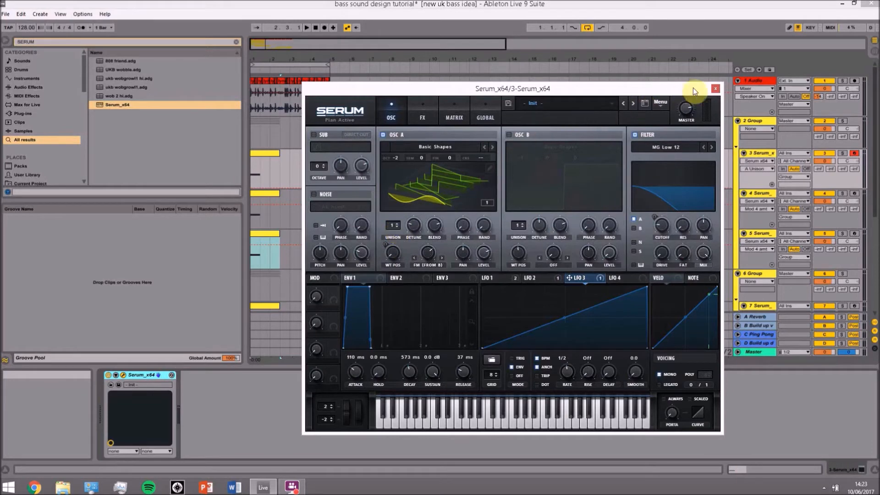
Close the Serum window, search the browser for EQ and add EQ Three to the new group's first track
{"action": "left_click", "coordinate": [716, 87]}
{"action": "key", "text": "ctrl+f"}
{"action": "type", "text": "EQ"}
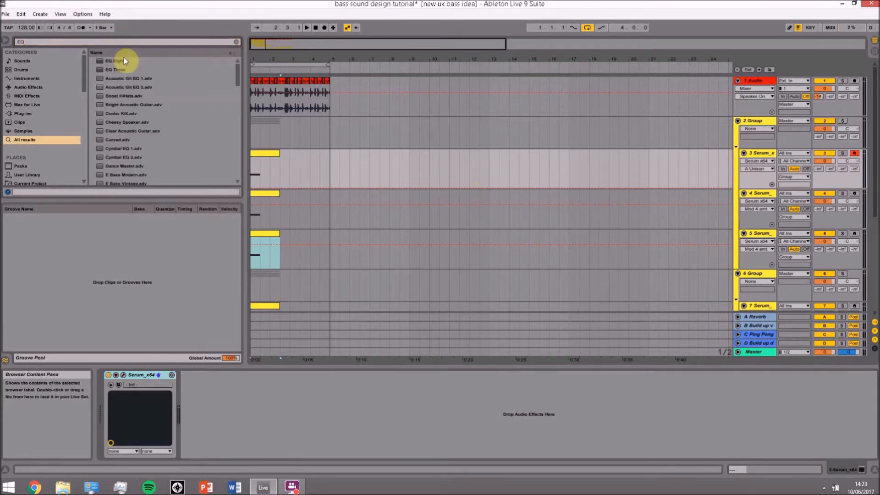
{"action": "double_click", "coordinate": [127, 70]}
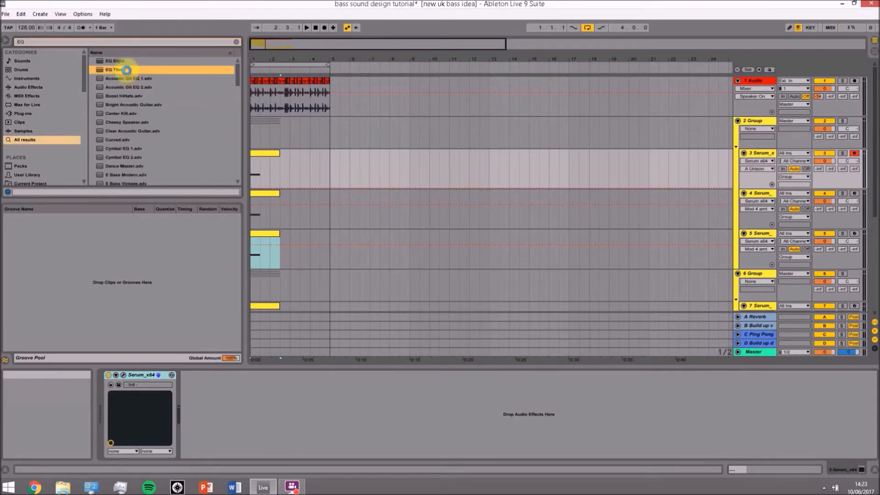
Set the EQ Three's FreqLow to 80 Hz and its FreqHi to 525 Hz
{"action": "left_click", "coordinate": [194, 452]}
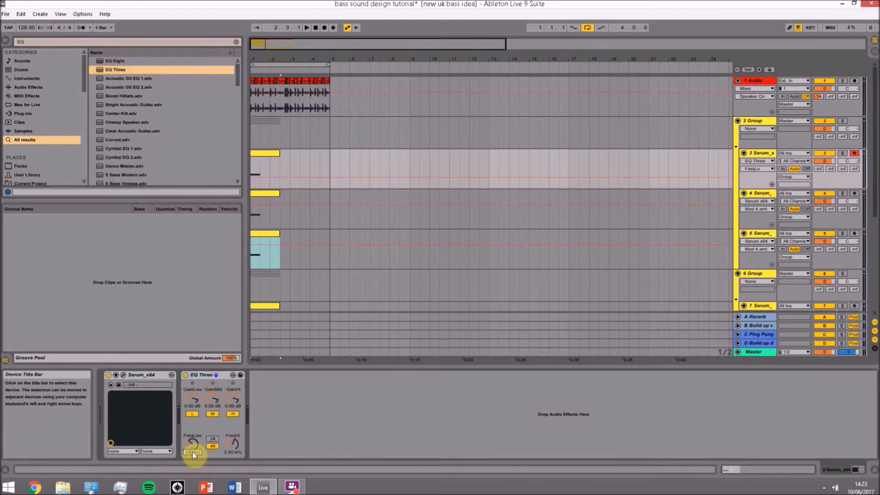
{"action": "key", "text": "Return"}
{"action": "left_click", "coordinate": [233, 452]}
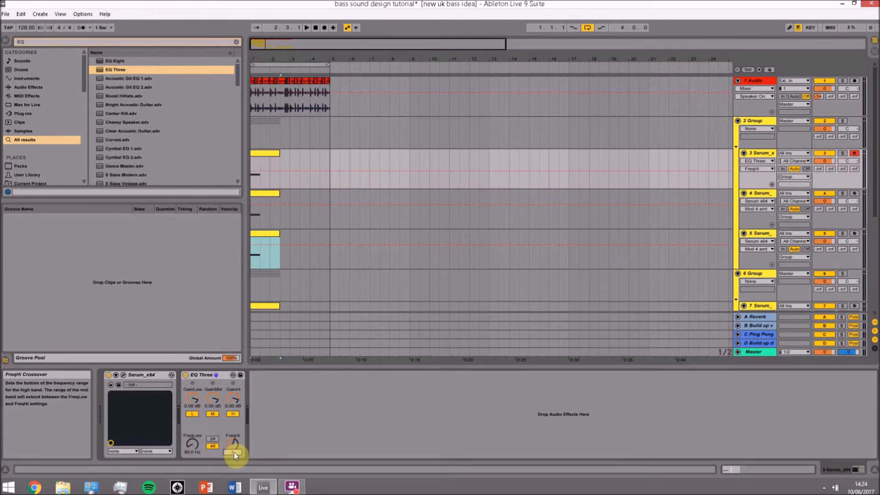
{"action": "type", "text": "525"}
{"action": "key", "text": "Return"}
Turn off the mid and high bands of the EQ Three on the group's first track
{"action": "left_click", "coordinate": [213, 375]}
{"action": "left_click", "coordinate": [213, 413]}
{"action": "left_click", "coordinate": [232, 414]}
Copy the EQ Three to the group's second Serum track, turning its mid band on and its low band off
{"action": "left_click", "coordinate": [200, 376]}
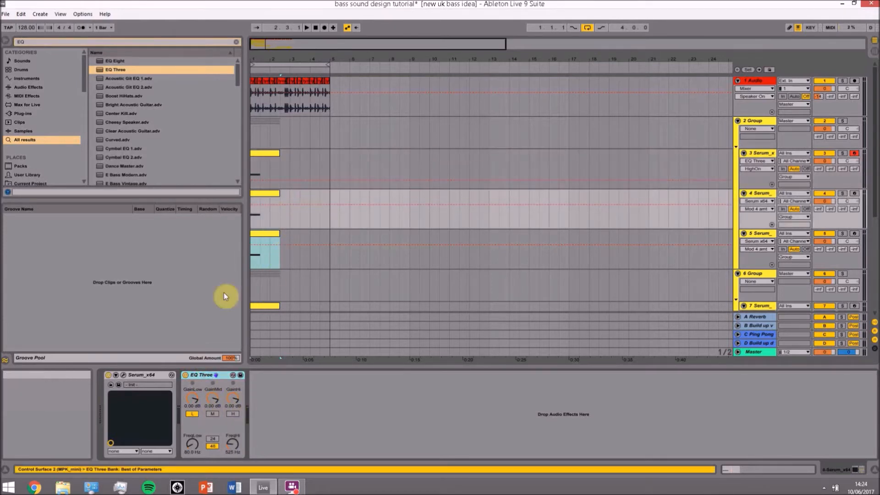
{"action": "left_click", "coordinate": [211, 414]}
{"action": "left_click", "coordinate": [192, 414]}
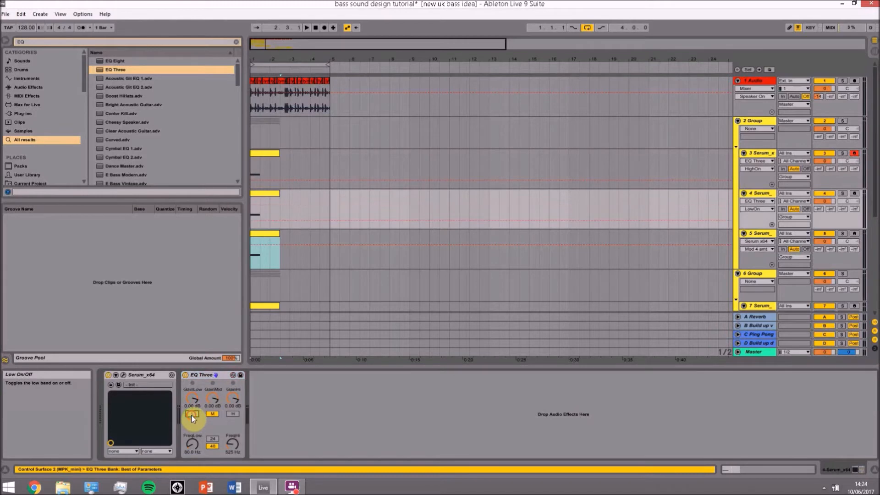
Copy the EQ Three to the group's third Serum track, turning its high band on and its mid band off
{"action": "left_click", "coordinate": [202, 377]}
{"action": "left_click_drag", "start_coordinate": [202, 378], "coordinate": [282, 247]}
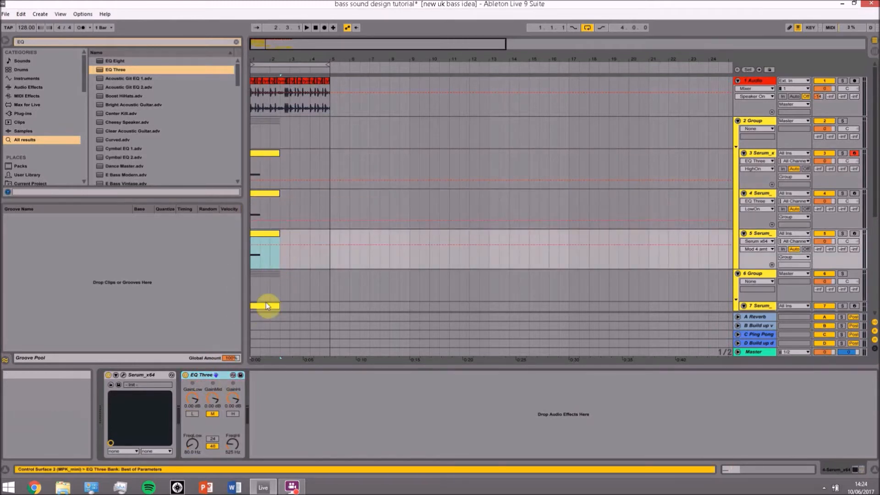
{"action": "left_click", "coordinate": [232, 413]}
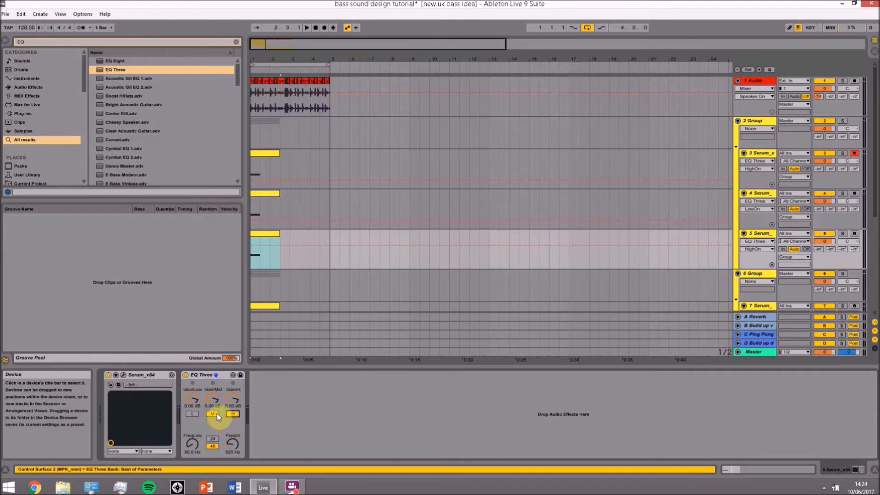
{"action": "left_click", "coordinate": [216, 414]}
Solo the new group and play it back from its first track's clip
{"action": "left_click", "coordinate": [842, 120]}
{"action": "left_click", "coordinate": [278, 156]}
{"action": "key", "text": "space"}
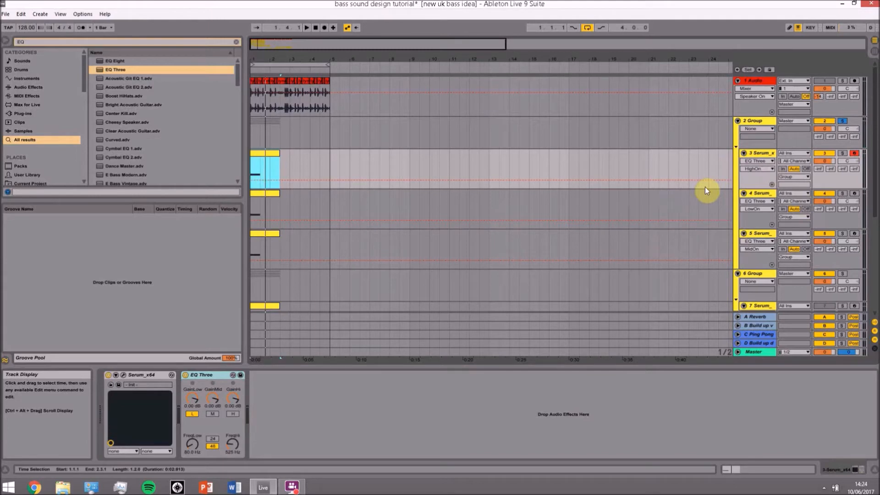
Set the effects filter's cutoff to 80 in the Serum on the group's third track
{"action": "left_click", "coordinate": [758, 233]}
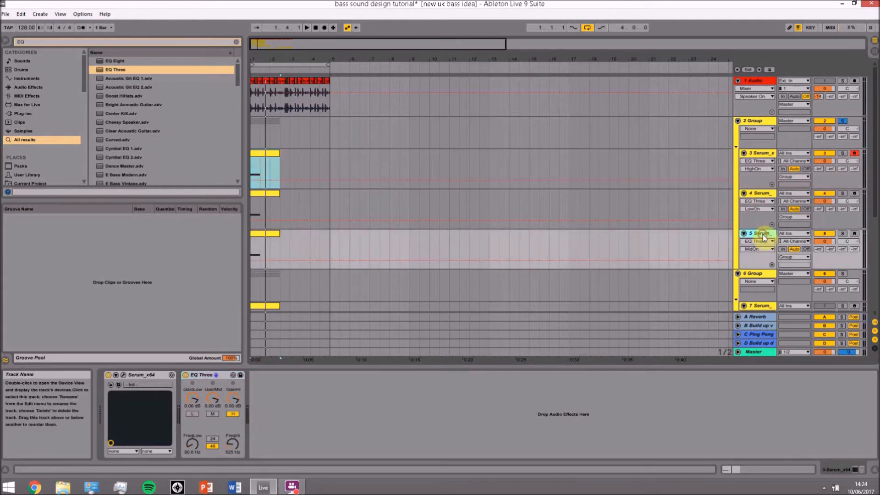
{"action": "left_click", "coordinate": [123, 375]}
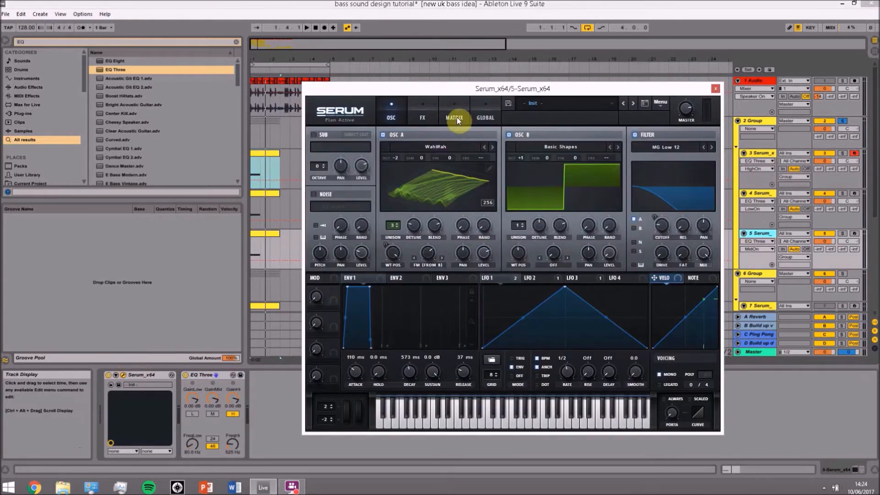
{"action": "left_click", "coordinate": [456, 117]}
{"action": "left_click", "coordinate": [431, 113]}
{"action": "left_click", "coordinate": [519, 140]}
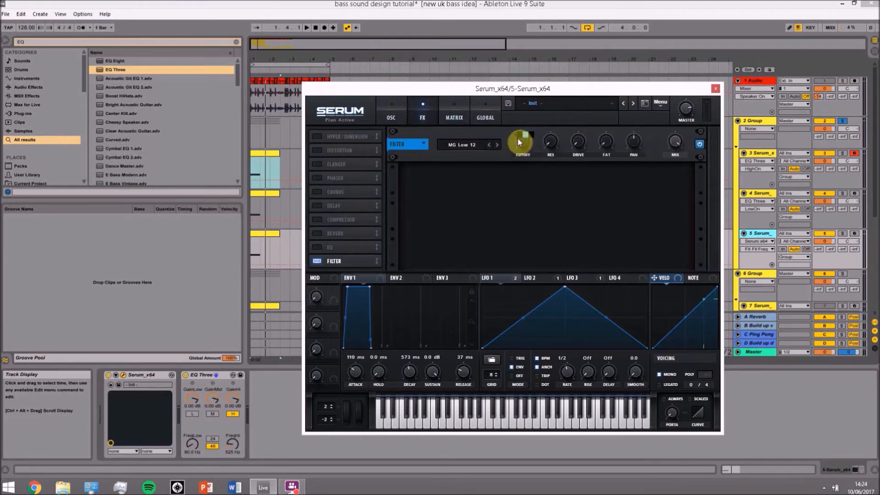
{"action": "type", "text": "80"}
{"action": "key", "text": "Return"}
Raise the unison width of both oscillators to 100 in the global settings and close the Serum window
{"action": "left_click", "coordinate": [487, 119]}
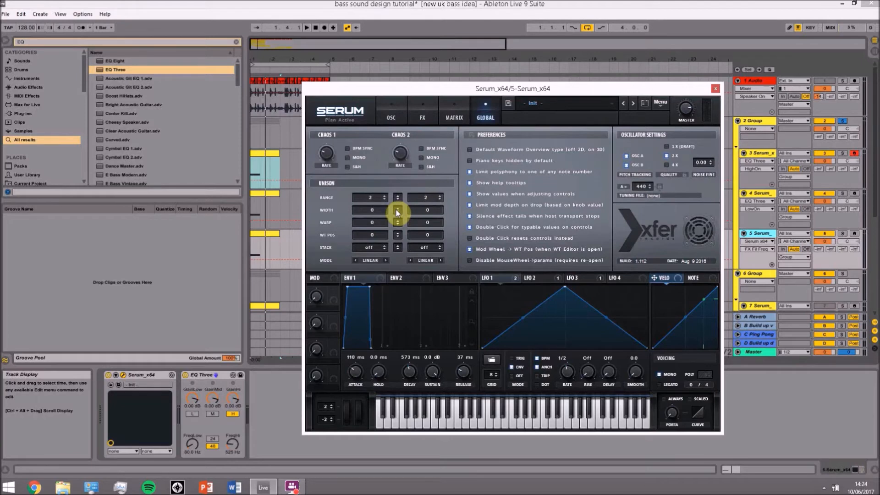
{"action": "left_click_drag", "start_coordinate": [395, 210], "coordinate": [396, 174]}
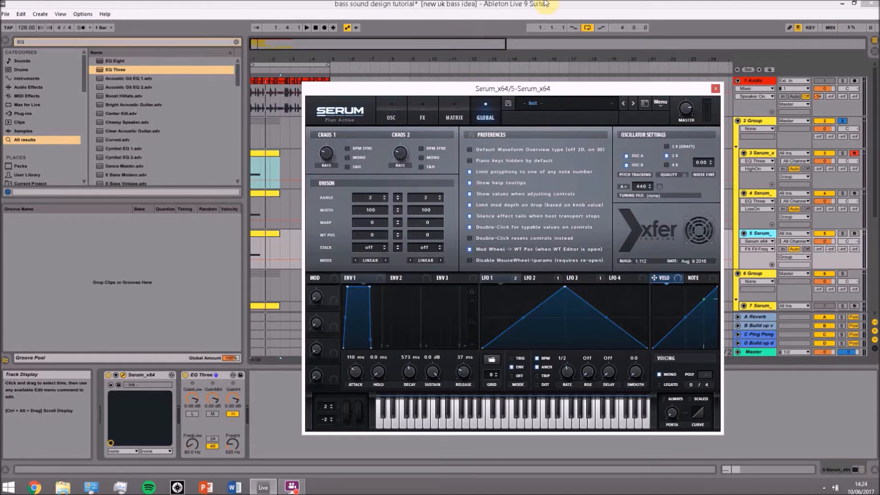
{"action": "left_click", "coordinate": [714, 89]}
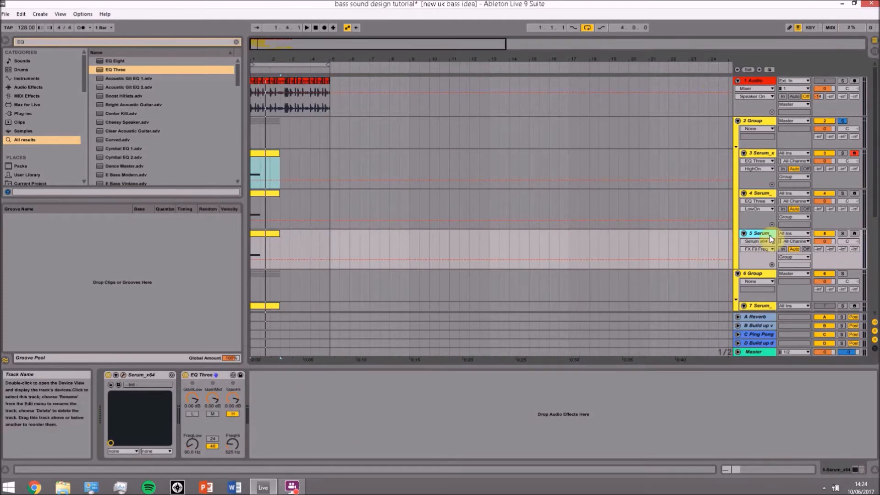
Duplicate the group's third Serum track and remove all modulators from the copy's oscillator A wavetable position
{"action": "key", "text": "ctrl+d"}
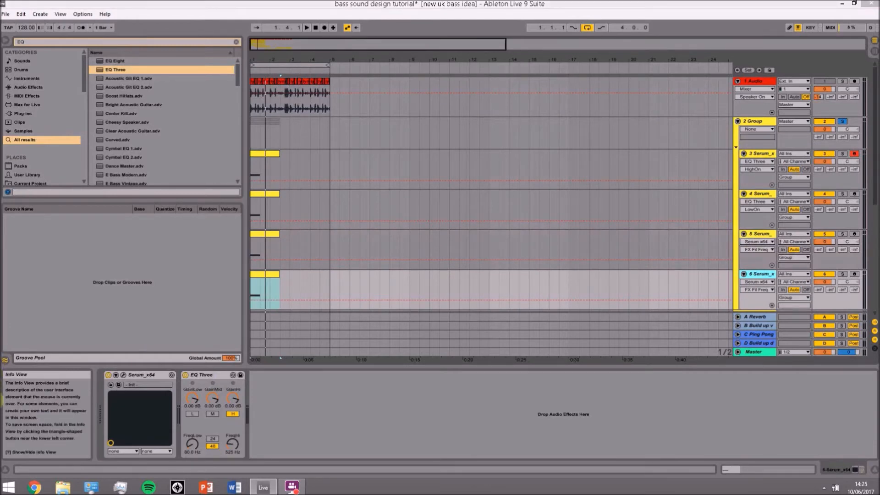
{"action": "left_click", "coordinate": [123, 375]}
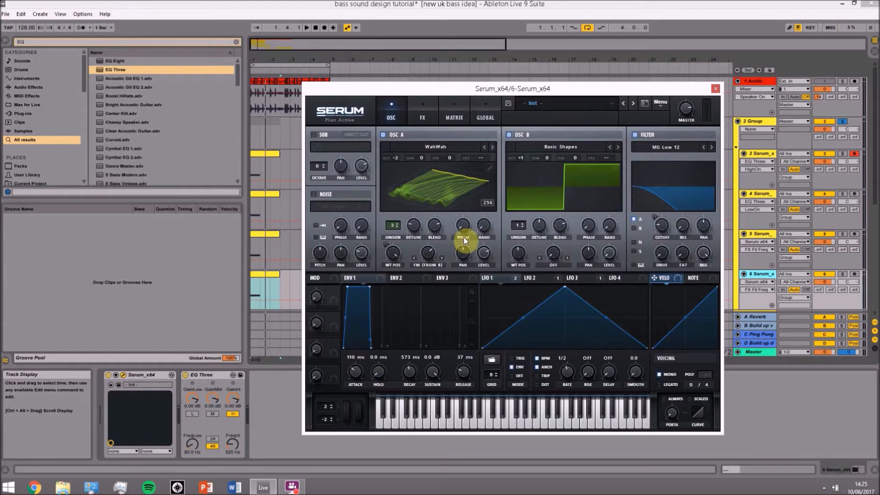
{"action": "right_click", "coordinate": [390, 253]}
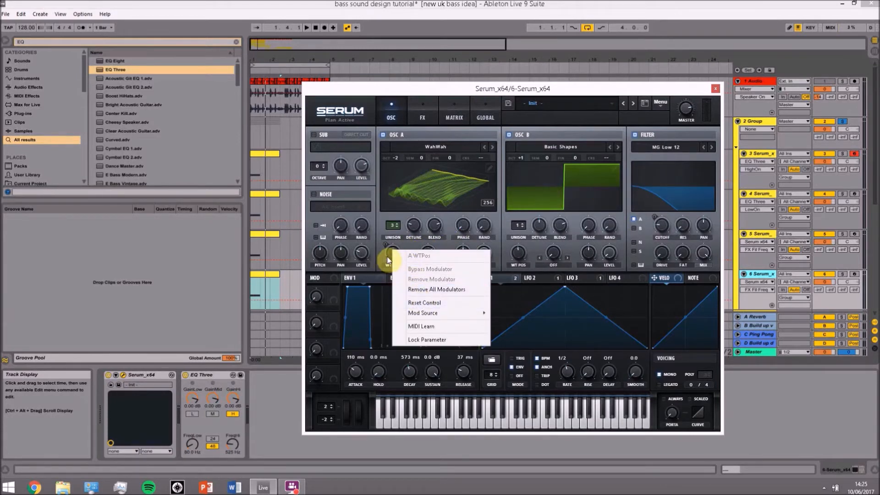
{"action": "left_click", "coordinate": [414, 292]}
Load the Basic Shapes wavetable into oscillator A and move its wavetable position to the square wave
{"action": "left_click", "coordinate": [428, 148]}
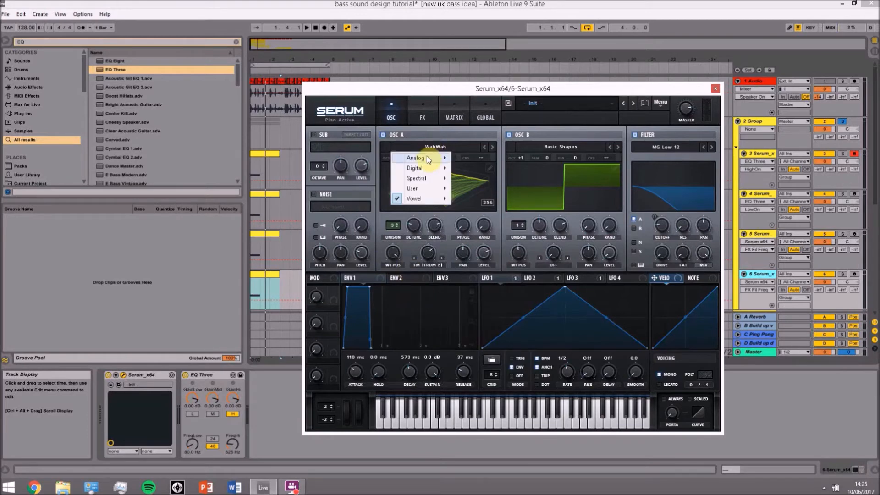
{"action": "mouse_move", "coordinate": [443, 156]}
{"action": "left_click", "coordinate": [474, 200]}
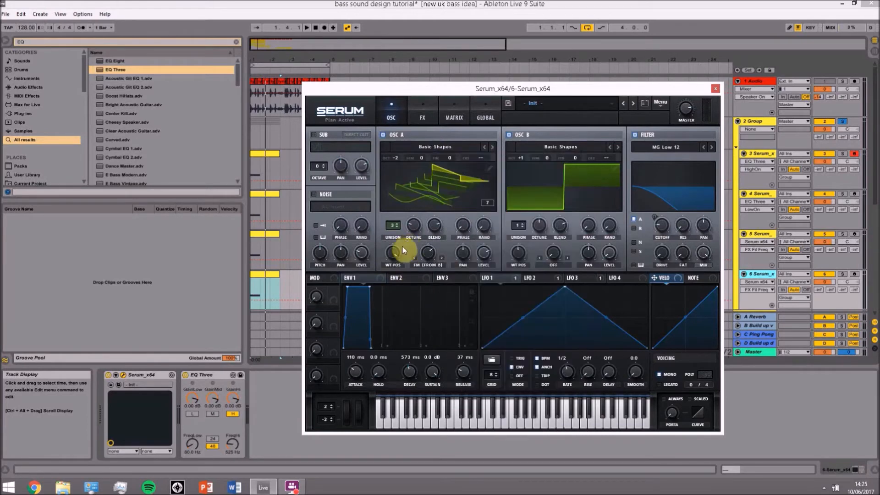
{"action": "left_click_drag", "start_coordinate": [394, 257], "coordinate": [389, 289]}
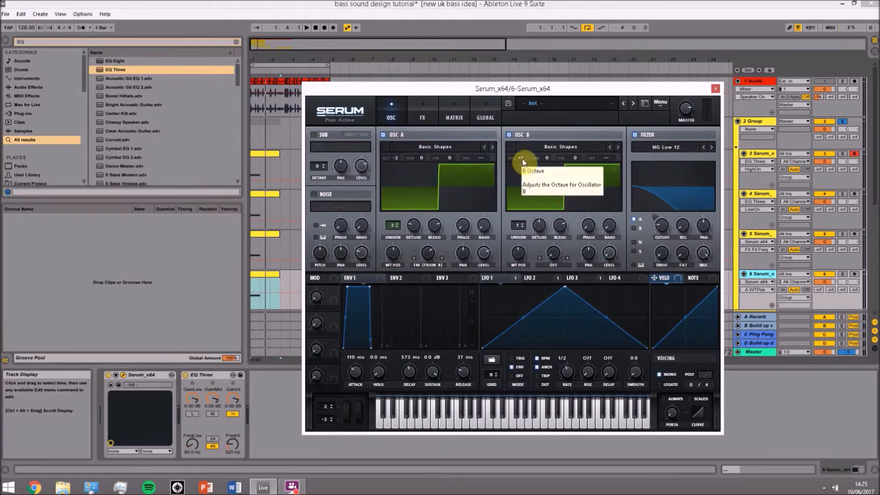
Set the main filter's cutoff to 18 in the duplicated track's Serum
{"action": "left_click", "coordinate": [523, 160]}
{"action": "left_click", "coordinate": [527, 158]}
{"action": "left_click", "coordinate": [662, 228]}
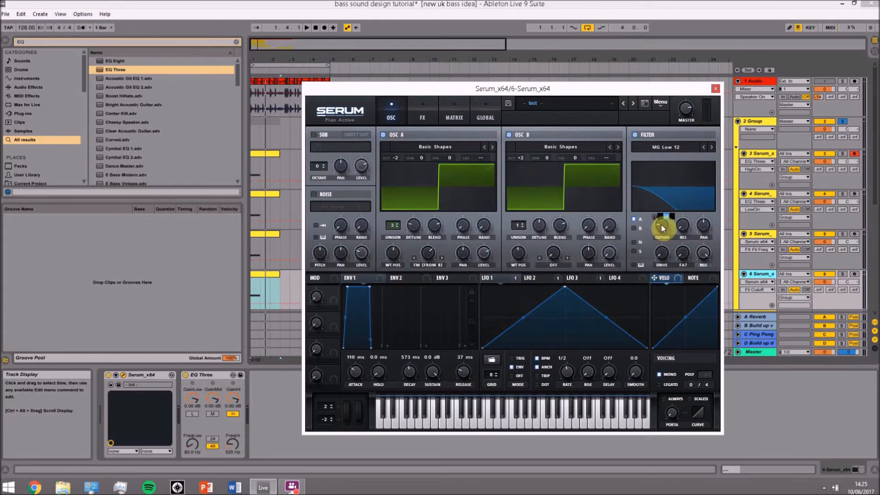
{"action": "type", "text": "18"}
{"action": "key", "text": "Return"}
Set the modulation amounts on the filter cutoff to 37 for LFO 1 and 16 for LFO 2
{"action": "left_click", "coordinate": [429, 114]}
{"action": "left_click", "coordinate": [455, 118]}
{"action": "left_click", "coordinate": [416, 162]}
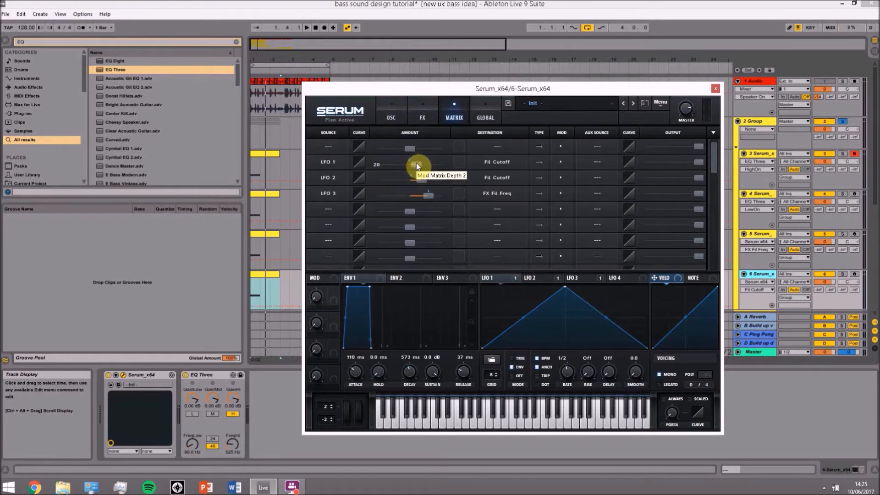
{"action": "double_click", "coordinate": [416, 164]}
{"action": "type", "text": "37"}
{"action": "key", "text": "Return"}
{"action": "left_click", "coordinate": [414, 178]}
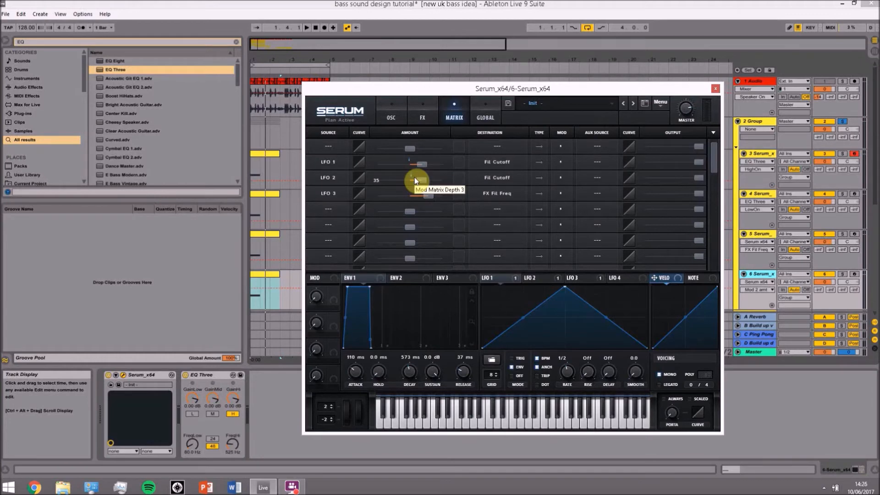
{"action": "double_click", "coordinate": [414, 177]}
{"action": "type", "text": "16"}
{"action": "key", "text": "Return"}
Set LFO 3's modulation amount on the FX filter frequency to 47 and close the Serum window
{"action": "left_click", "coordinate": [430, 116]}
{"action": "mouse_move", "coordinate": [516, 141]}
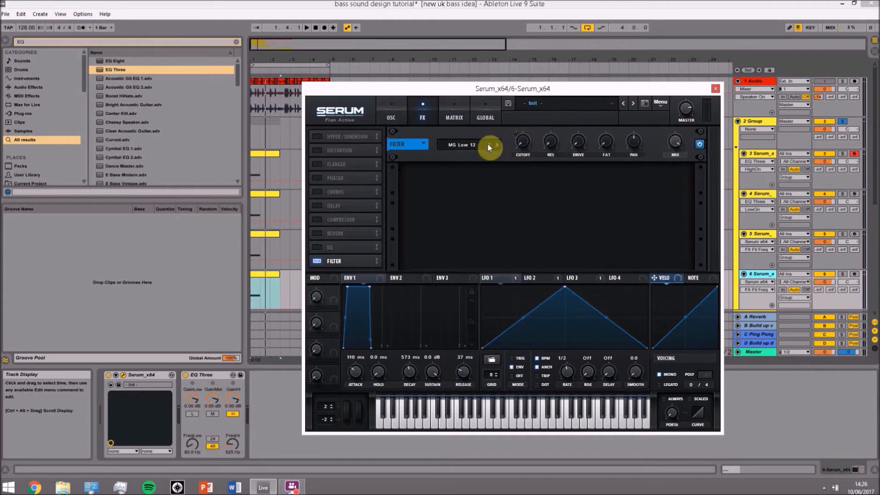
{"action": "left_click", "coordinate": [456, 115]}
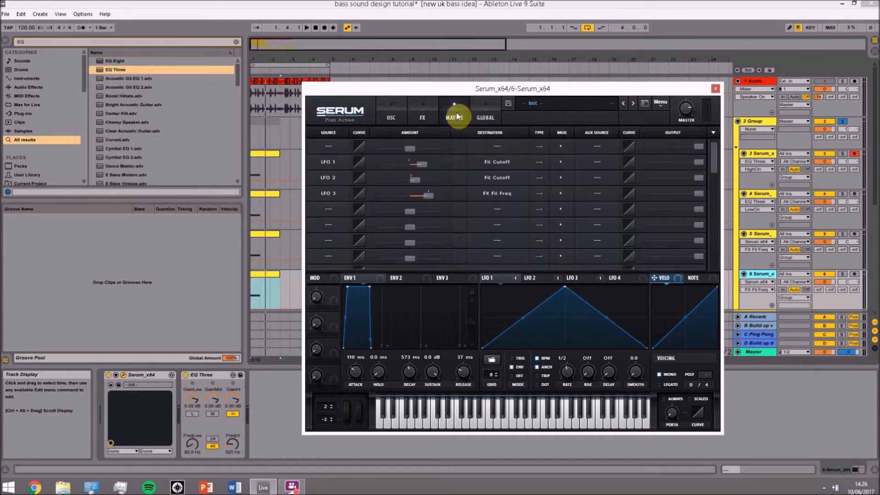
{"action": "double_click", "coordinate": [421, 197]}
{"action": "type", "text": "47"}
{"action": "key", "text": "Return"}
{"action": "left_click", "coordinate": [715, 88]}
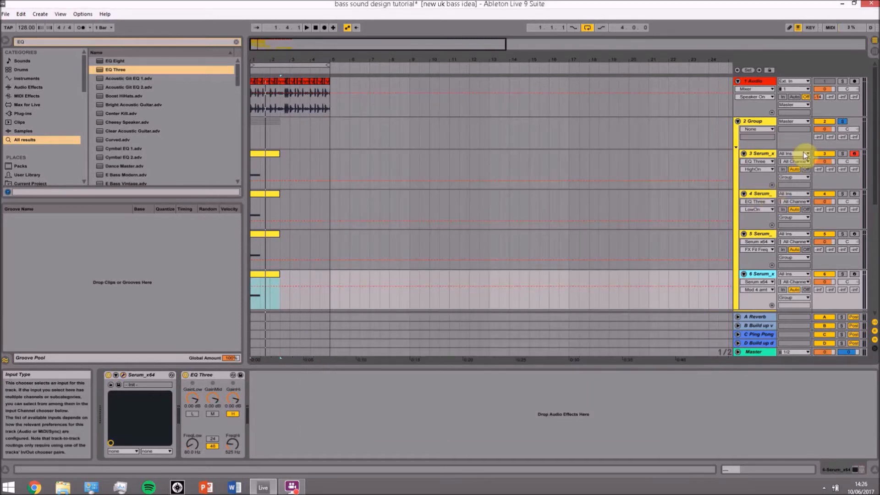
Lower the duplicated Serum track's volume to about -11.2 dB and play back the group
{"action": "left_click_drag", "start_coordinate": [823, 282], "coordinate": [824, 300]}
{"action": "key", "text": "space"}
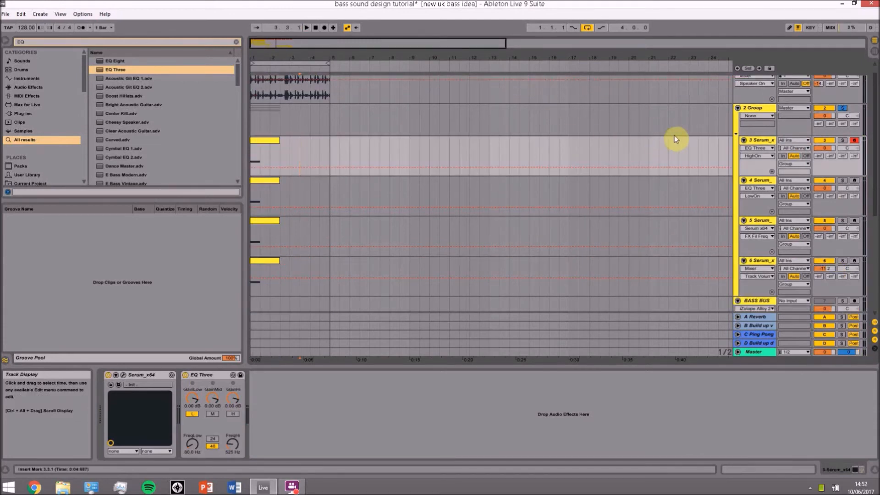
Copy the Overdrive from the mid chain of WOB2's first track to the group's second Serum track, placing it before the EQ Three
{"action": "scroll", "coordinate": [675, 137], "scroll_direction": "down", "scroll_amount": 3}
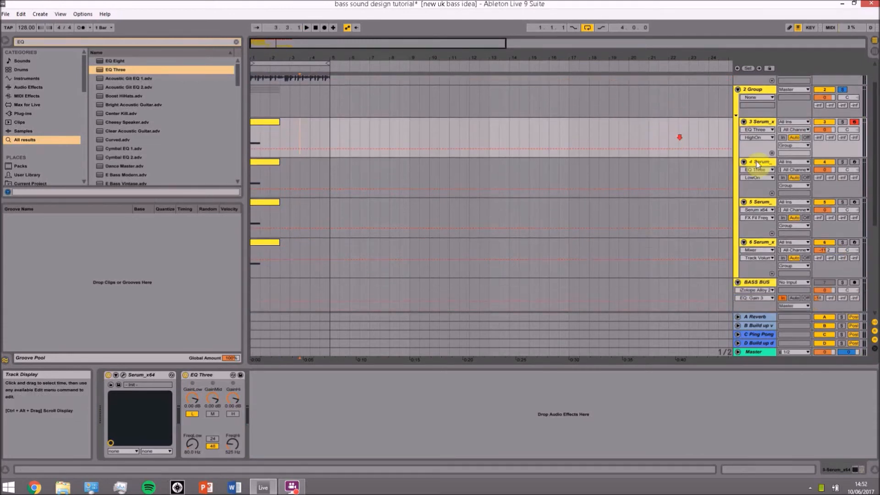
{"action": "left_click", "coordinate": [758, 163]}
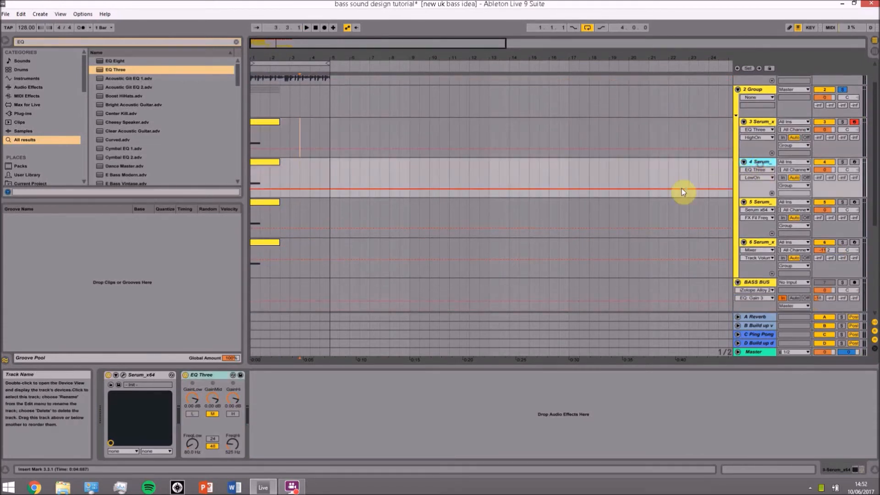
{"action": "scroll", "coordinate": [711, 183], "scroll_direction": "down", "scroll_amount": 2}
{"action": "scroll", "coordinate": [681, 188], "scroll_direction": "down", "scroll_amount": 2}
{"action": "left_click", "coordinate": [760, 262]}
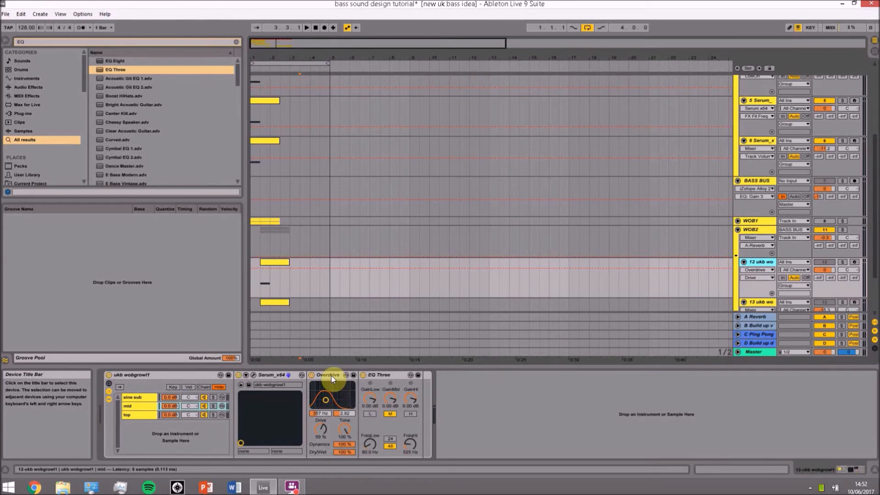
{"action": "scroll", "coordinate": [351, 242], "scroll_direction": "up", "scroll_amount": 3}
{"action": "scroll", "coordinate": [351, 245], "scroll_direction": "down", "scroll_amount": 2}
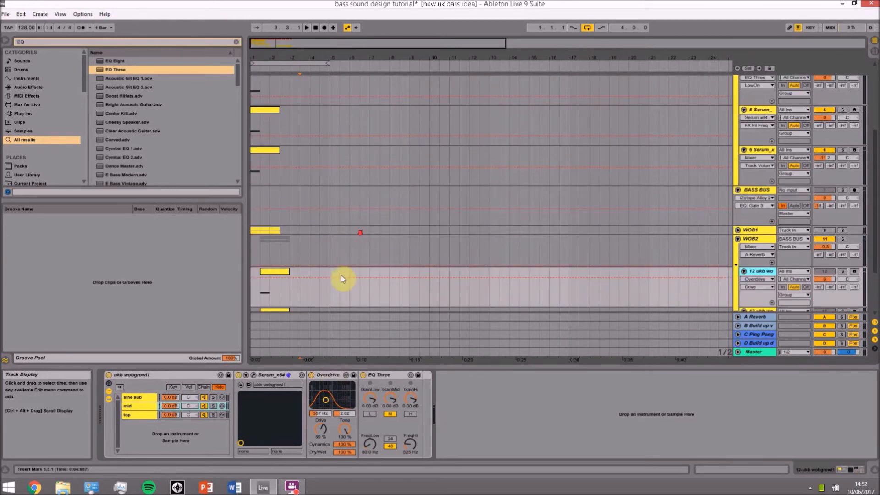
{"action": "left_click", "coordinate": [334, 377]}
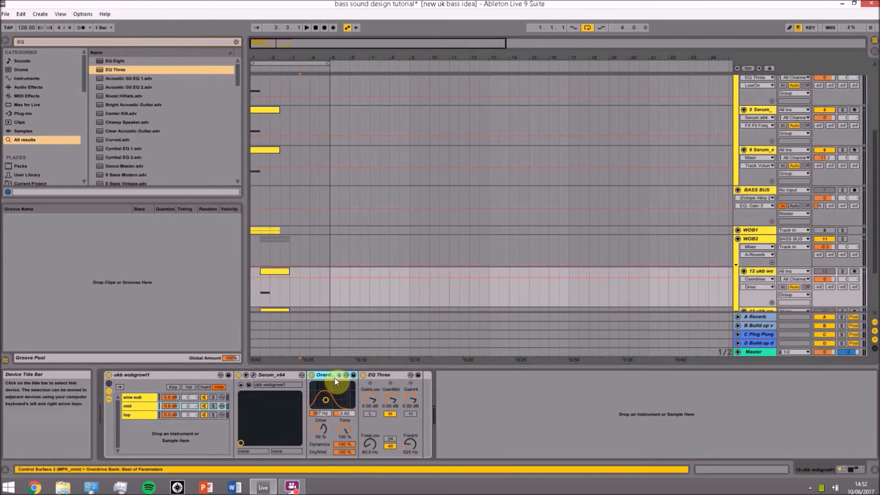
{"action": "left_click_drag", "start_coordinate": [330, 379], "coordinate": [330, 174]}
{"action": "left_click", "coordinate": [330, 173]}
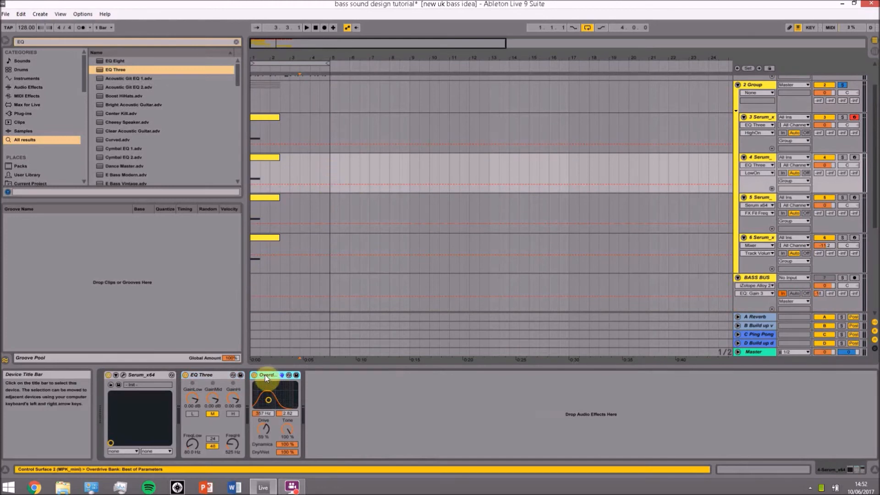
{"action": "left_click_drag", "start_coordinate": [223, 378], "coordinate": [199, 379]}
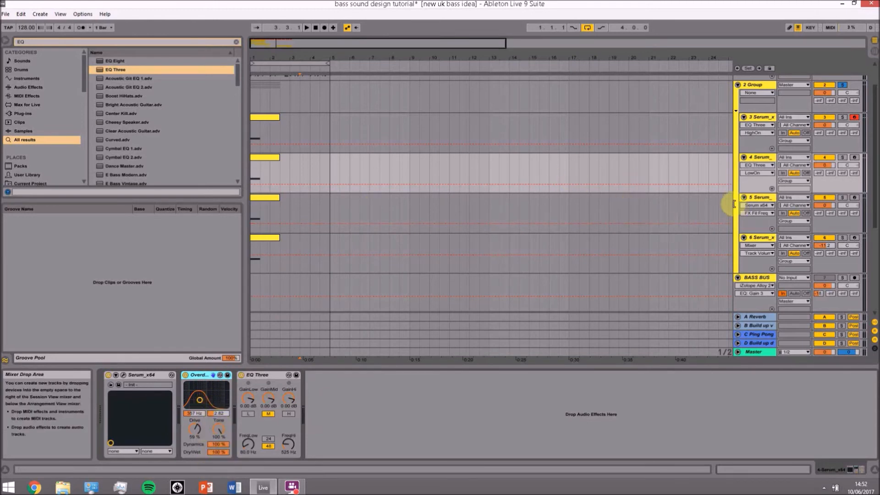
Copy the Overdrive from the top chain of WOB2's first track to the group's third Serum track
{"action": "left_click", "coordinate": [770, 199]}
{"action": "scroll", "coordinate": [669, 208], "scroll_direction": "down", "scroll_amount": 5}
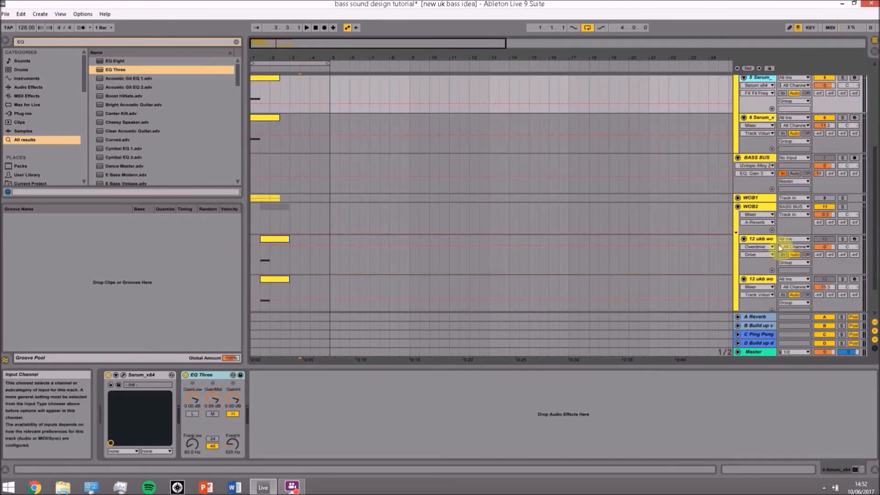
{"action": "left_click", "coordinate": [762, 239]}
{"action": "left_click", "coordinate": [131, 416]}
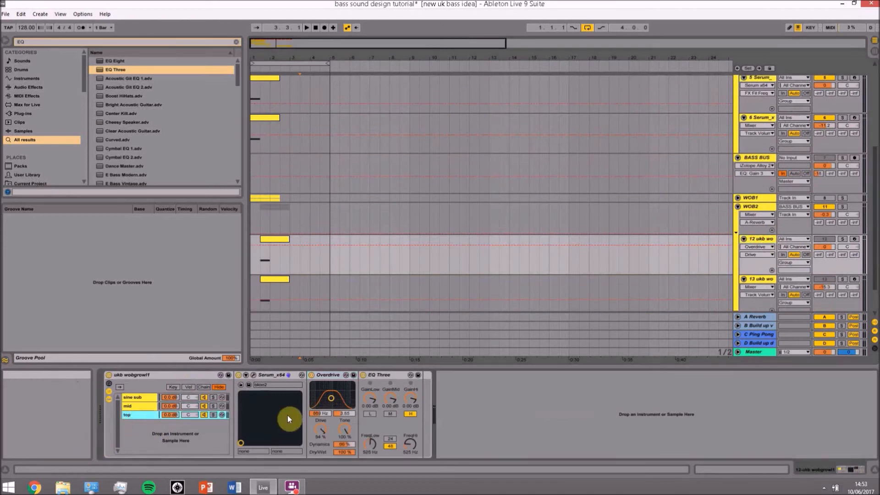
{"action": "left_click", "coordinate": [330, 379]}
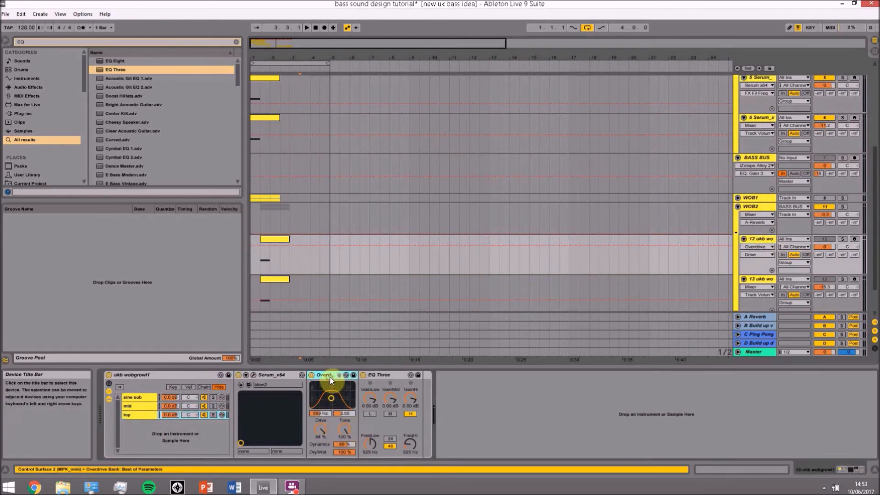
{"action": "left_click_drag", "start_coordinate": [330, 379], "coordinate": [422, 164]}
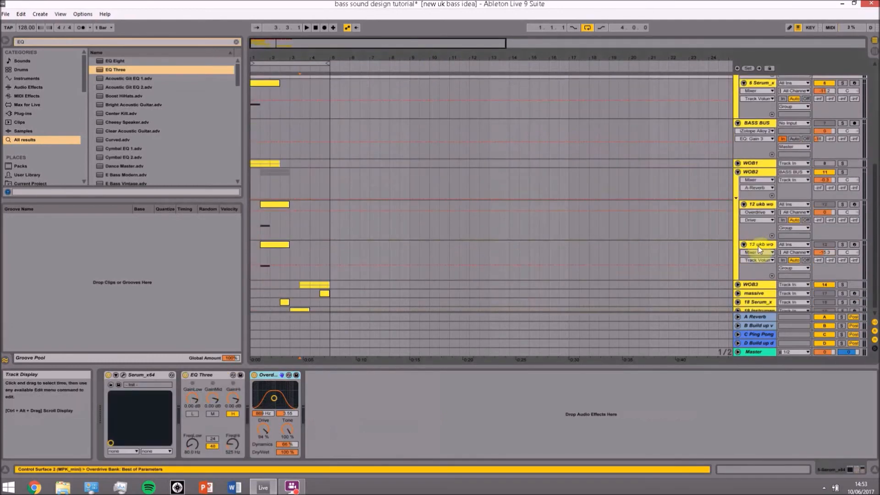
Copy the Overdrive from WOB2's second track to the group's fourth Serum track and move it before the EQ Three
{"action": "left_click", "coordinate": [757, 247]}
{"action": "left_click_drag", "start_coordinate": [334, 375], "coordinate": [311, 176]}
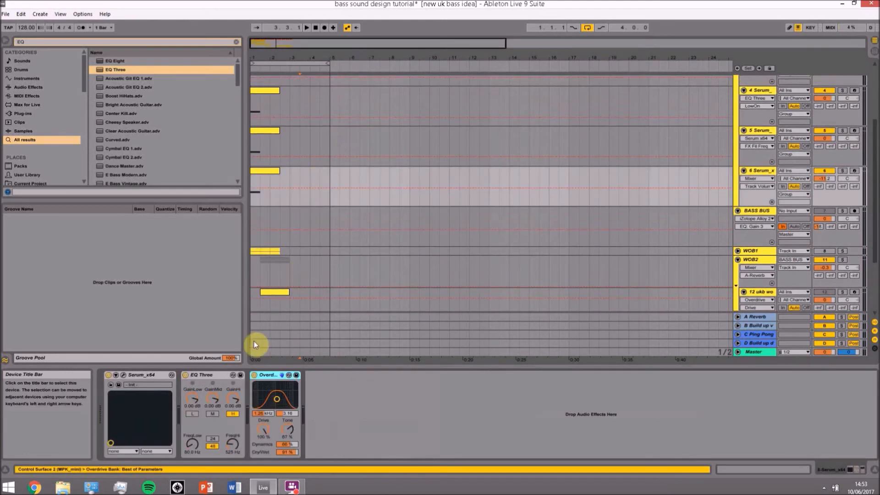
{"action": "left_click_drag", "start_coordinate": [267, 374], "coordinate": [183, 386]}
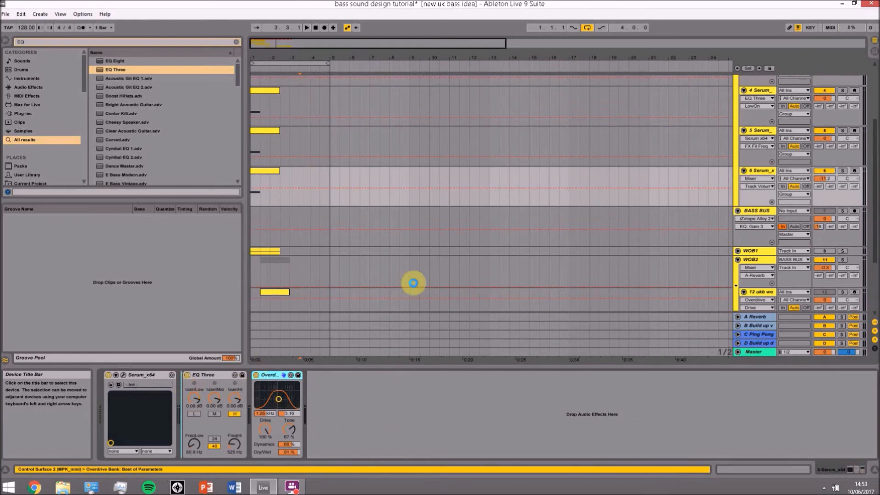
Move the Overdrive before the EQ Three on the group's third Serum track
{"action": "left_click", "coordinate": [763, 133]}
{"action": "scroll", "coordinate": [620, 208], "scroll_direction": "up", "scroll_amount": 2}
{"action": "left_click_drag", "start_coordinate": [282, 374], "coordinate": [171, 388]}
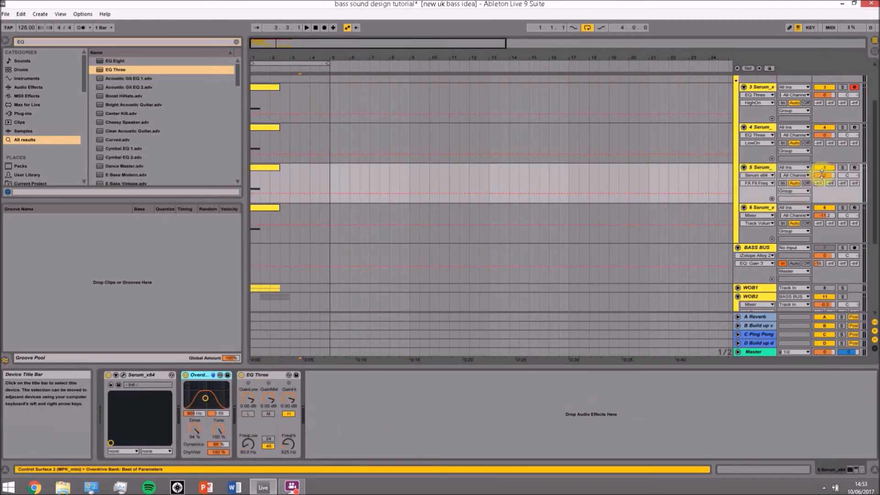
Select the clip on the group's first Serum track and play back the layered group
{"action": "left_click", "coordinate": [774, 125]}
{"action": "scroll", "coordinate": [770, 122], "scroll_direction": "up", "scroll_amount": 2}
{"action": "left_click", "coordinate": [768, 114]}
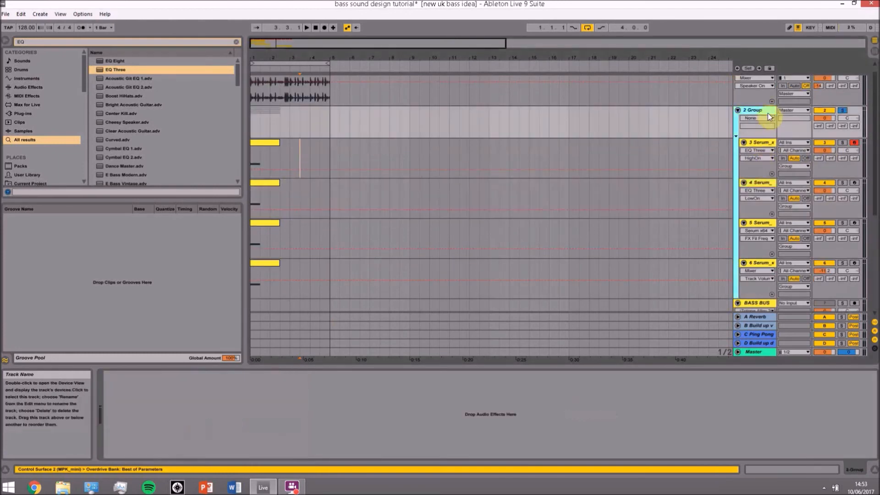
{"action": "left_click", "coordinate": [271, 143]}
{"action": "key", "text": "space"}
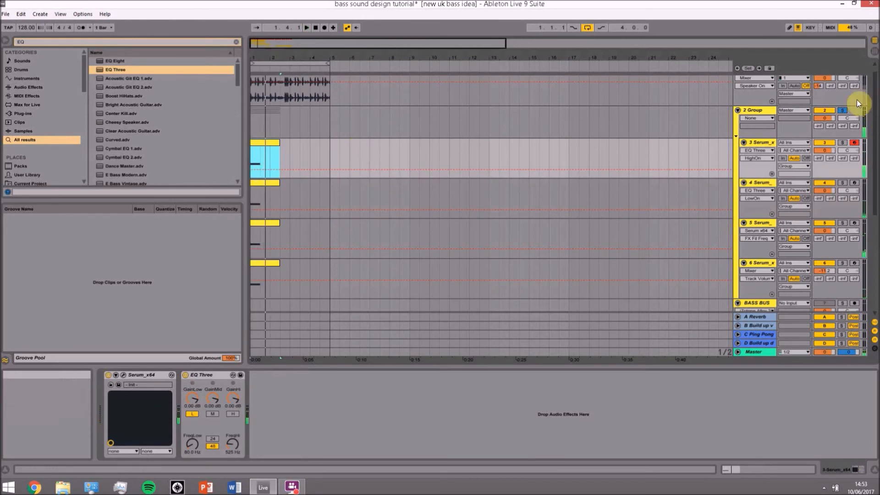
Route the Serum group's output to BASS BUS and solo the bus for playback
{"action": "left_click", "coordinate": [801, 112]}
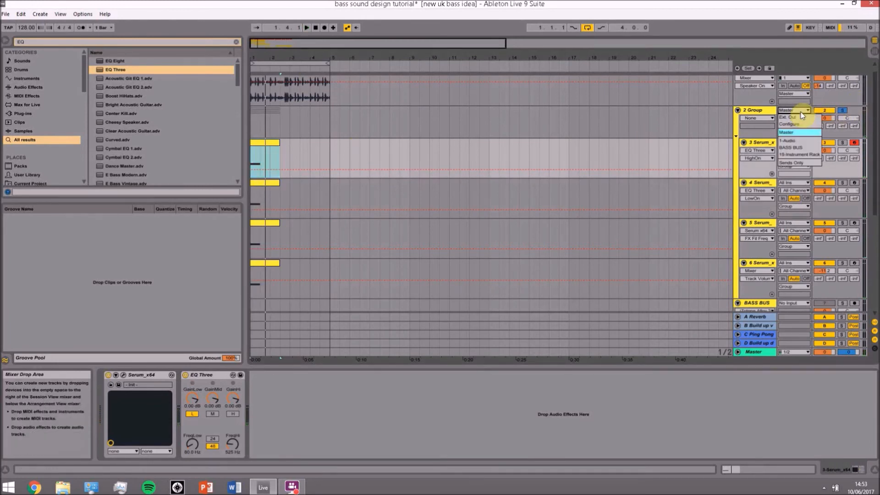
{"action": "left_click", "coordinate": [797, 146]}
{"action": "scroll", "coordinate": [837, 143], "scroll_direction": "down", "scroll_amount": 2}
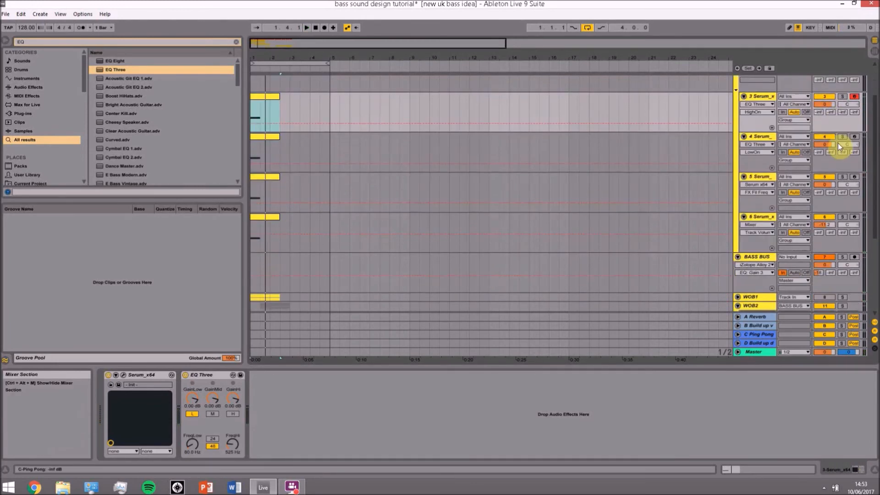
{"action": "scroll", "coordinate": [837, 143], "scroll_direction": "down", "scroll_amount": 2}
{"action": "left_click", "coordinate": [842, 211]}
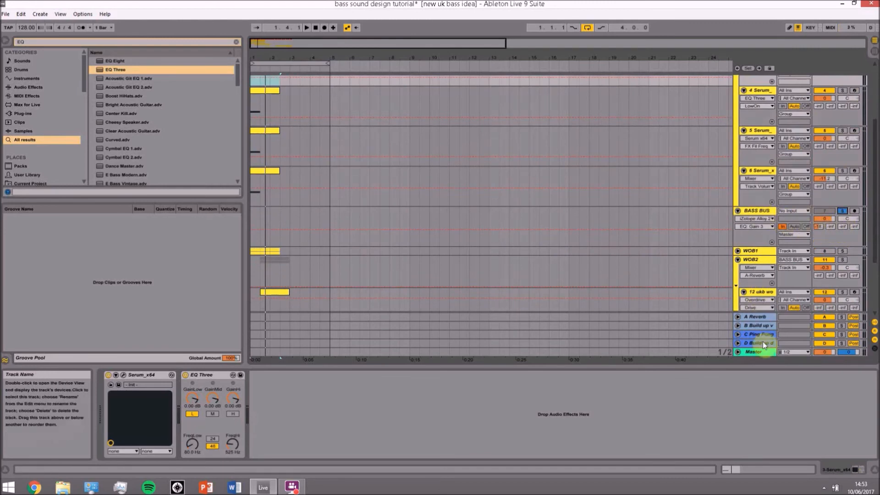
{"action": "left_click", "coordinate": [762, 208]}
{"action": "key", "text": "space"}
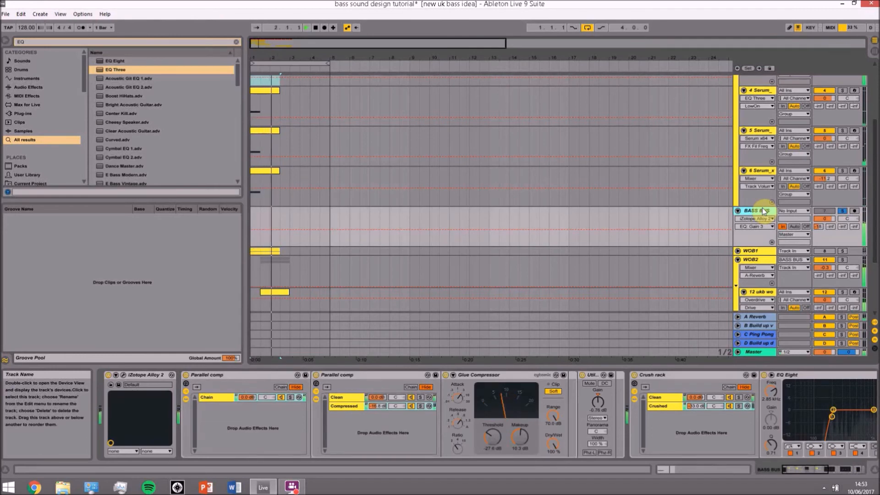
Examine the exciter and equalizer settings of iZotope Alloy 2 on the BASS BUS track
{"action": "left_click", "coordinate": [124, 375]}
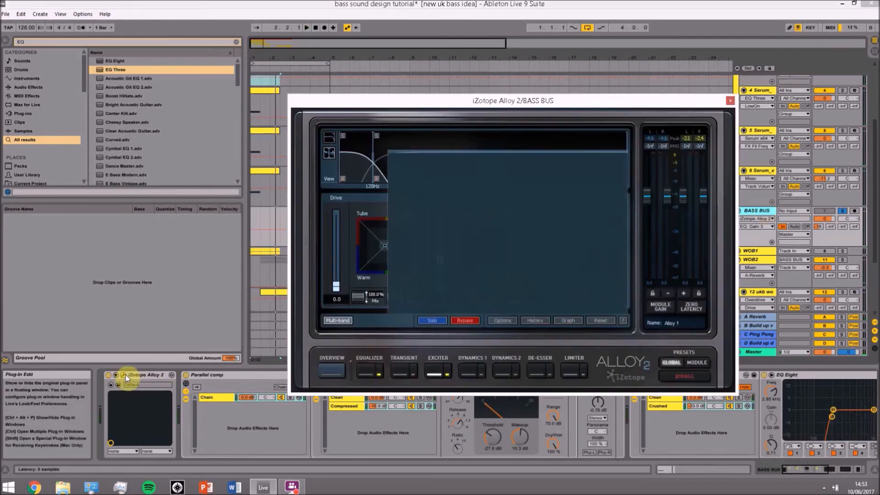
{"action": "left_click", "coordinate": [611, 305]}
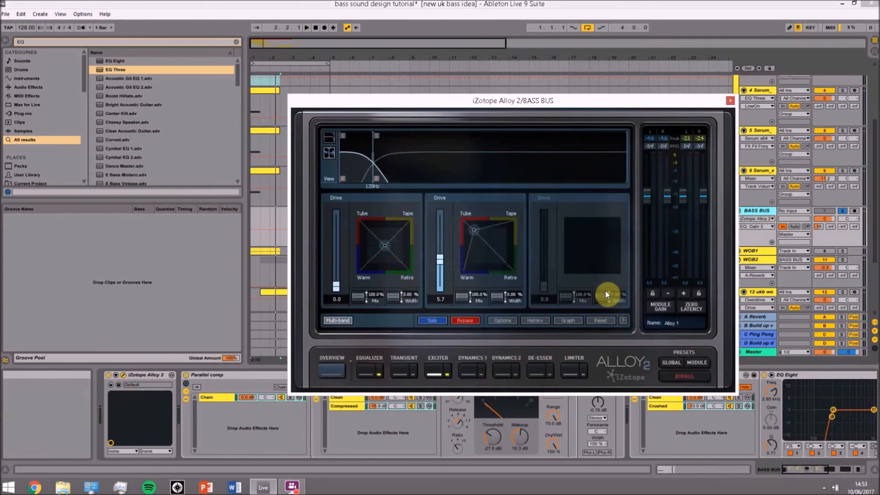
{"action": "left_click", "coordinate": [369, 369]}
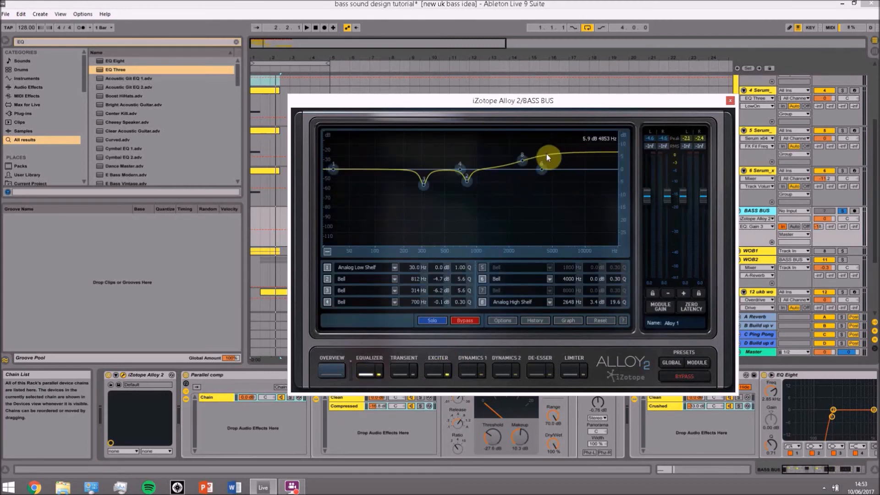
{"action": "left_click", "coordinate": [435, 372]}
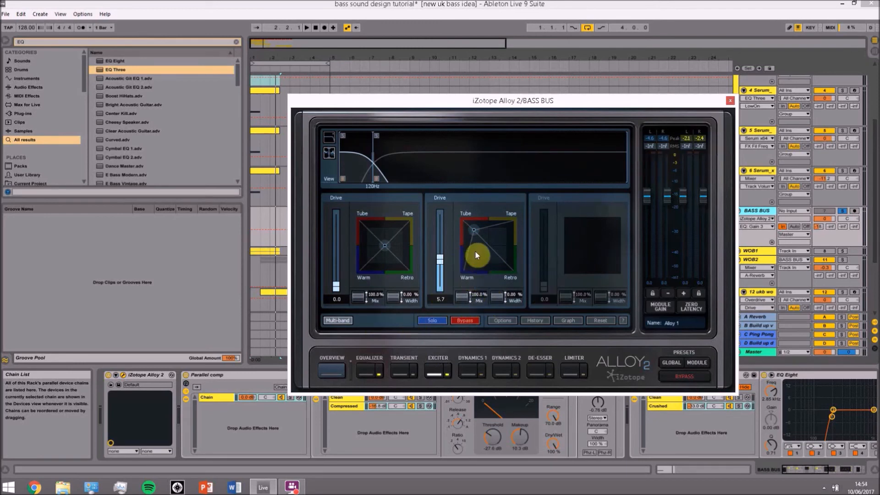
{"action": "left_click", "coordinate": [729, 100]}
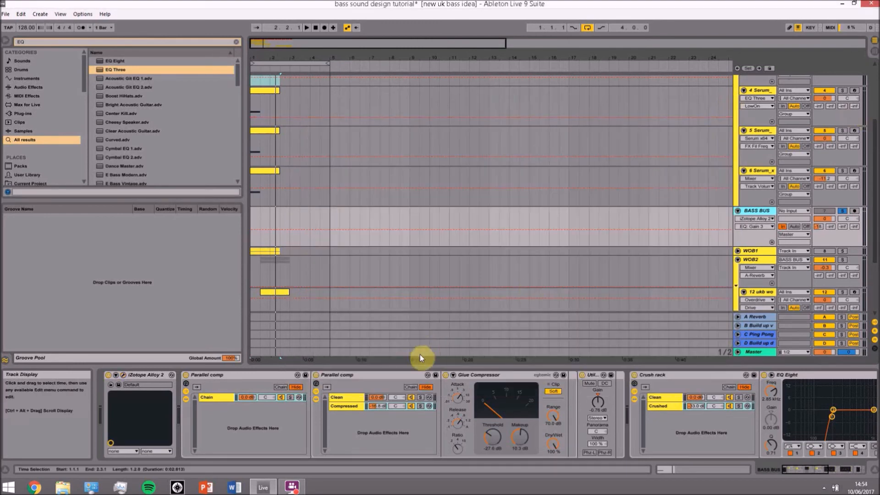
Inspect the Clean and Compressed chains of the second Parallel comp rack on BASS BUS and audition the bass
{"action": "left_click", "coordinate": [348, 396]}
{"action": "left_click", "coordinate": [347, 406]}
{"action": "key", "text": "space"}
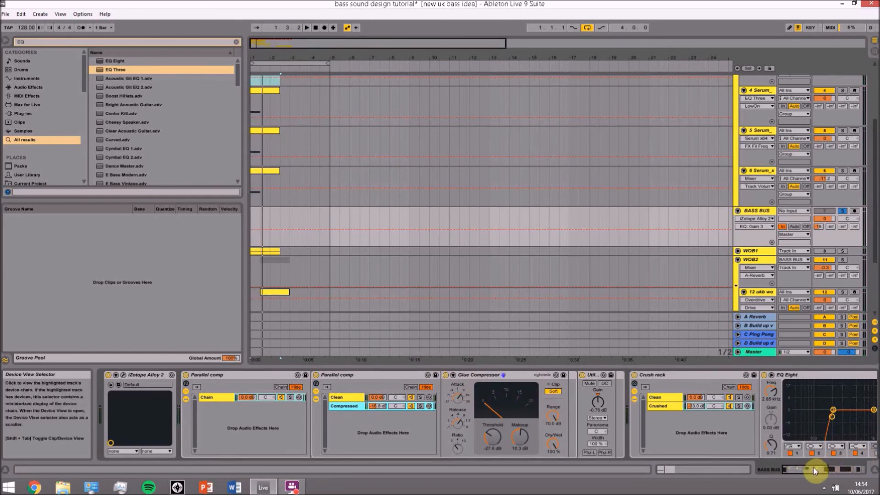
Solo the Crushed chain of the Crush rack on BASS BUS and audition it
{"action": "left_click_drag", "start_coordinate": [813, 467], "coordinate": [828, 470]}
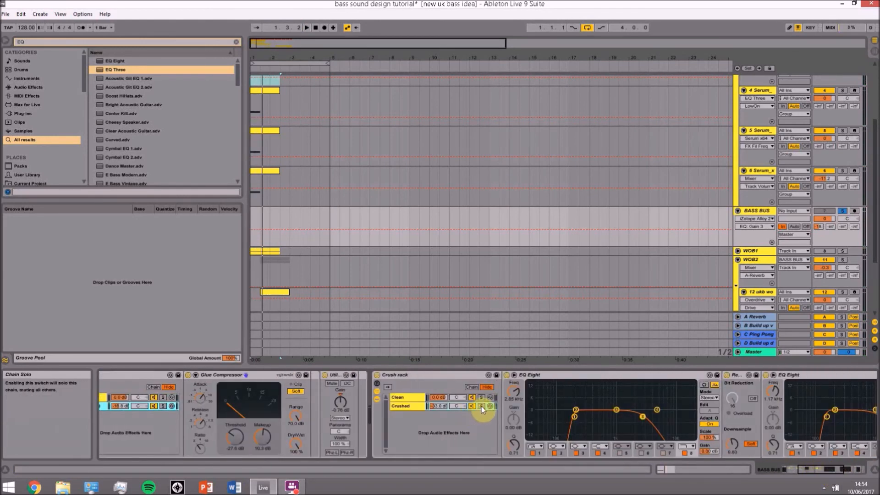
{"action": "left_click", "coordinate": [481, 406]}
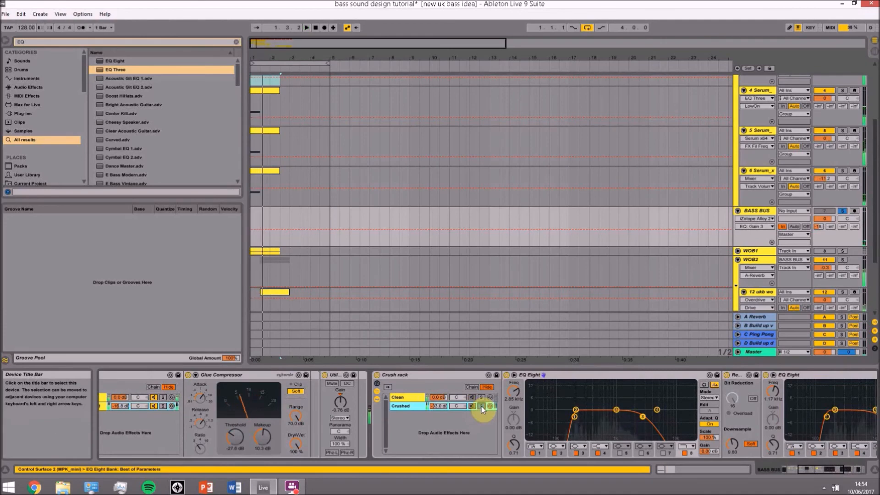
{"action": "key", "text": "space"}
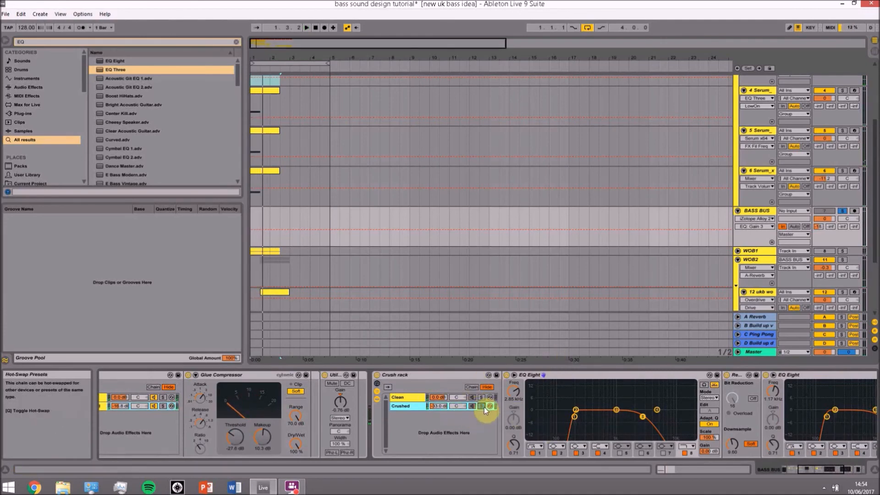
Inspect the Chorus at the end of the BASS BUS device chain and audition the full bass sound
{"action": "left_click_drag", "start_coordinate": [812, 469], "coordinate": [842, 469]}
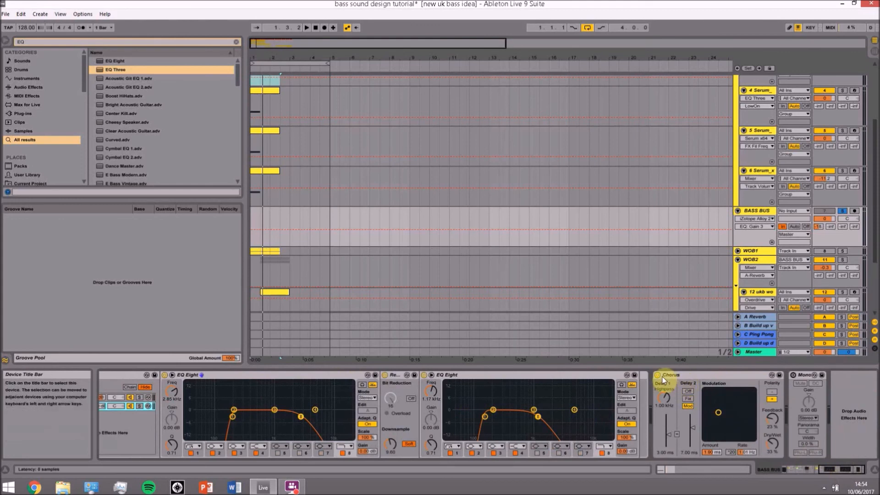
{"action": "key", "text": "space"}
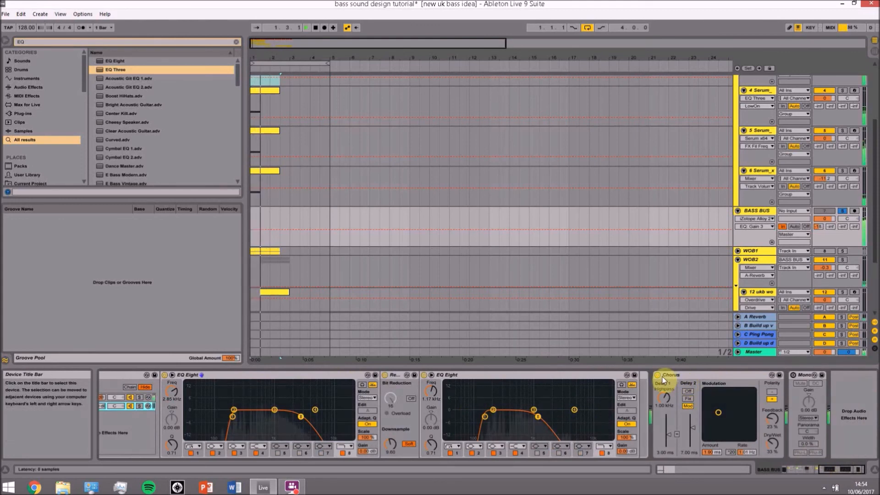
{"action": "key", "text": "space"}
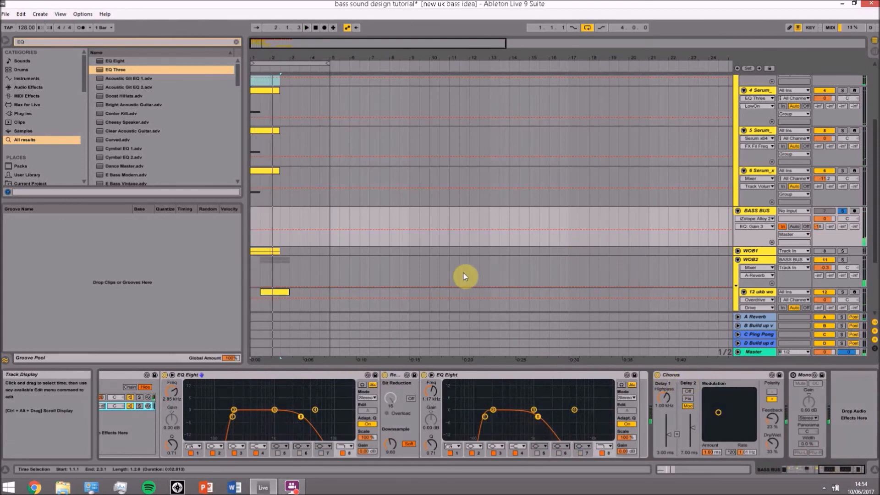
Open the clip on WOB2's first track to view its pitch bend envelope
{"action": "scroll", "coordinate": [463, 272], "scroll_direction": "down", "scroll_amount": 3}
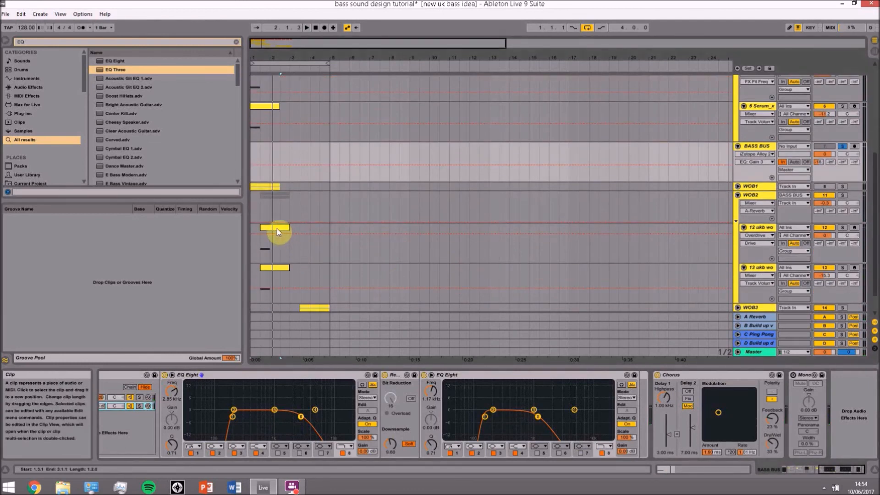
{"action": "double_click", "coordinate": [277, 228]}
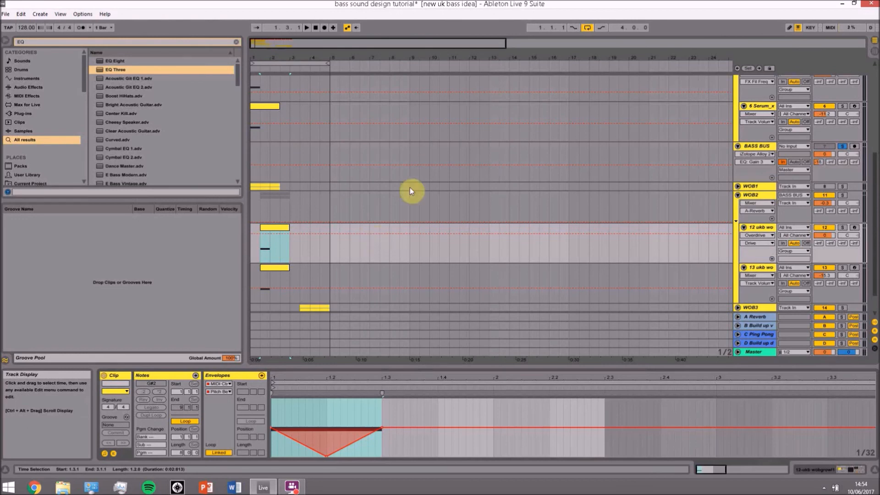
Review the LFO 3, LFO 2 and LFO 1 shapes and rates in Serum on the group's first track
{"action": "scroll", "coordinate": [717, 143], "scroll_direction": "up", "scroll_amount": 3}
{"action": "scroll", "coordinate": [716, 139], "scroll_direction": "up", "scroll_amount": 3}
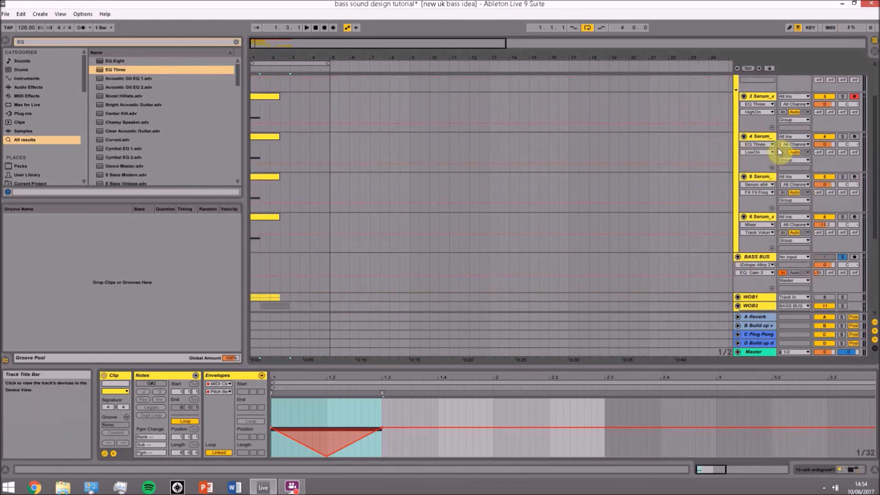
{"action": "left_click", "coordinate": [755, 100]}
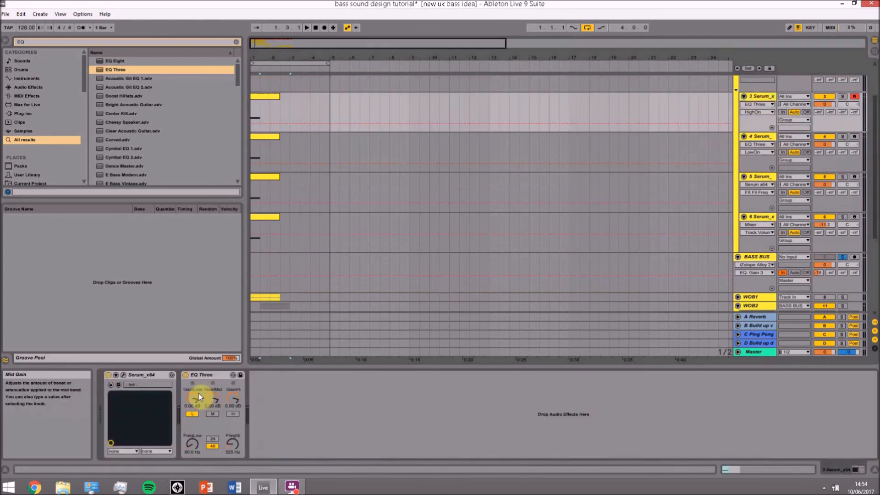
{"action": "left_click", "coordinate": [124, 376]}
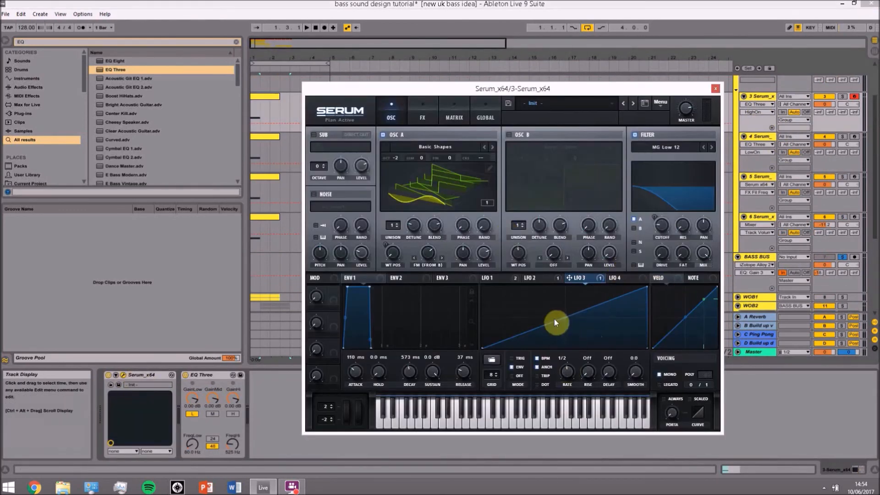
{"action": "left_click", "coordinate": [541, 279]}
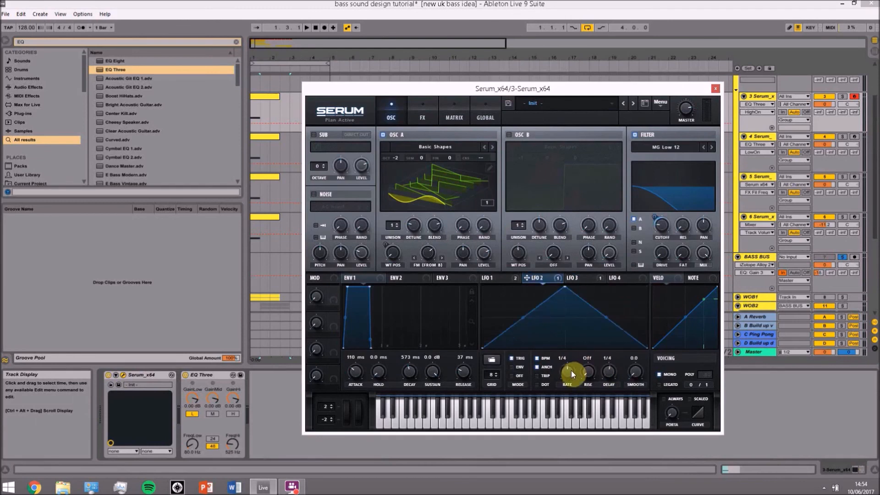
{"action": "left_click", "coordinate": [493, 278]}
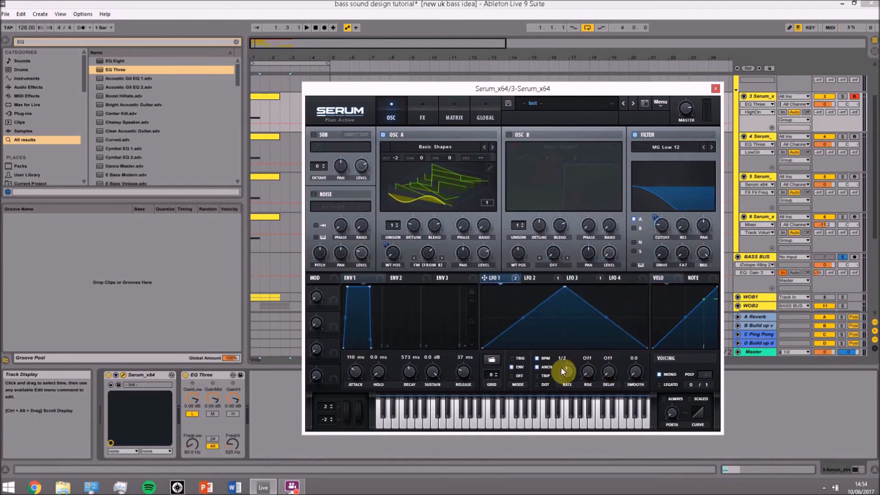
{"action": "left_click", "coordinate": [716, 87]}
{"action": "scroll", "coordinate": [728, 151], "scroll_direction": "up", "scroll_amount": 2}
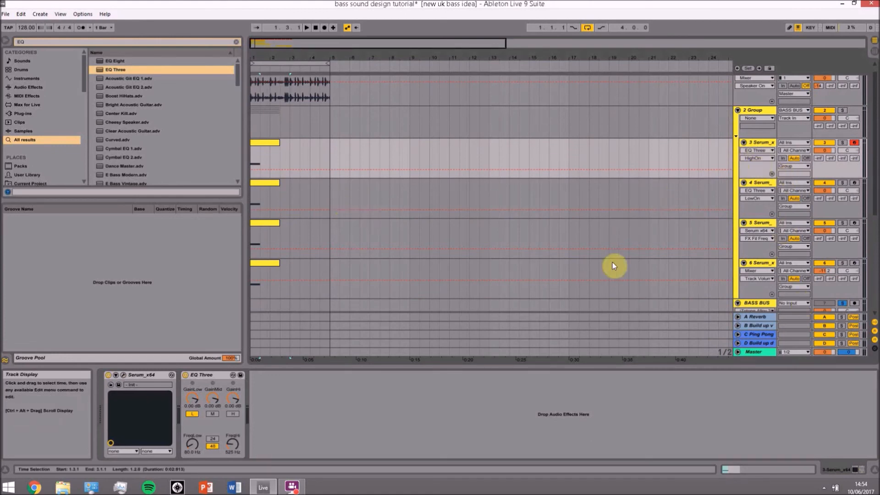
{"action": "scroll", "coordinate": [674, 209], "scroll_direction": "up", "scroll_amount": 1}
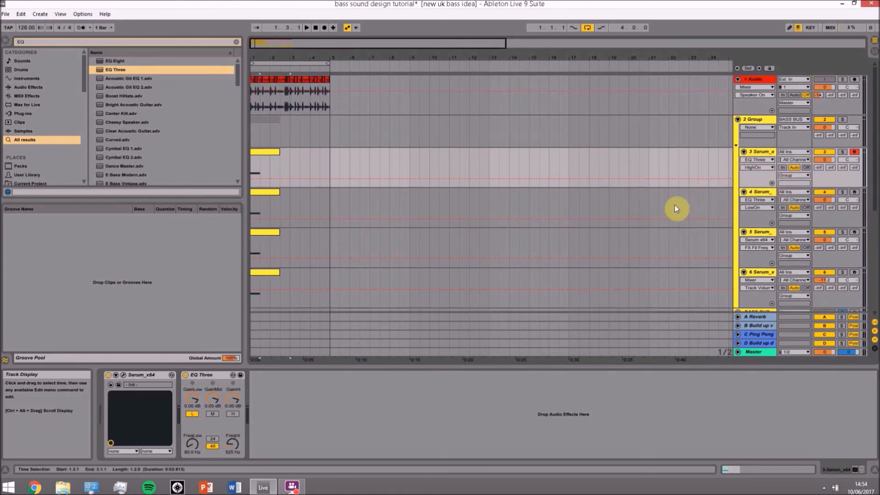